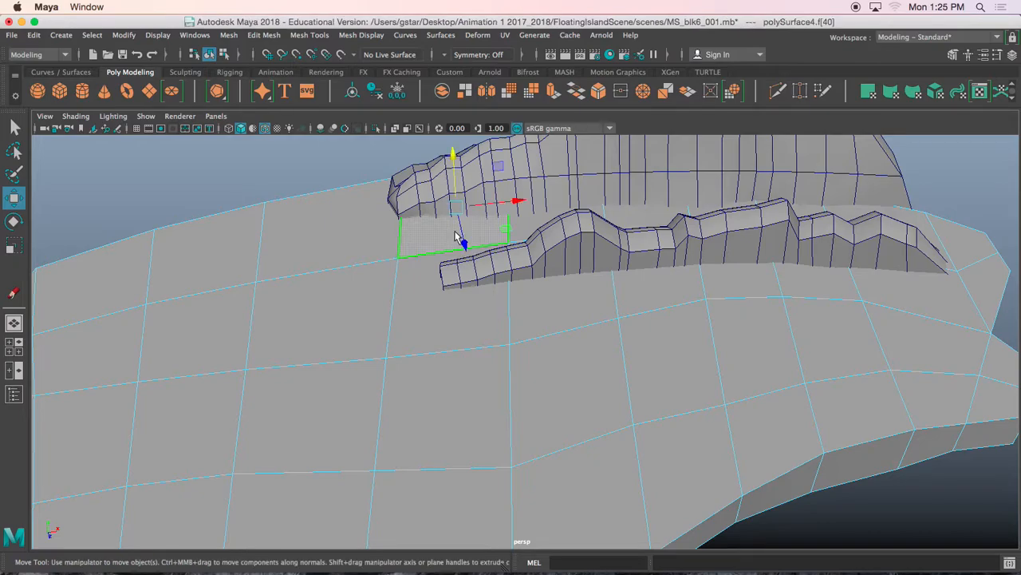
Step: Select the island's top faces in front of the mountain ridges and extend the selection to the island's narrow outer end
shift+click(450, 317)
shift+click(452, 369)
shift+click(394, 373)
shift+click(388, 328)
alt+drag(449, 288, 474, 283)
alt+drag(364, 283, 500, 262)
drag(573, 263, 588, 267)
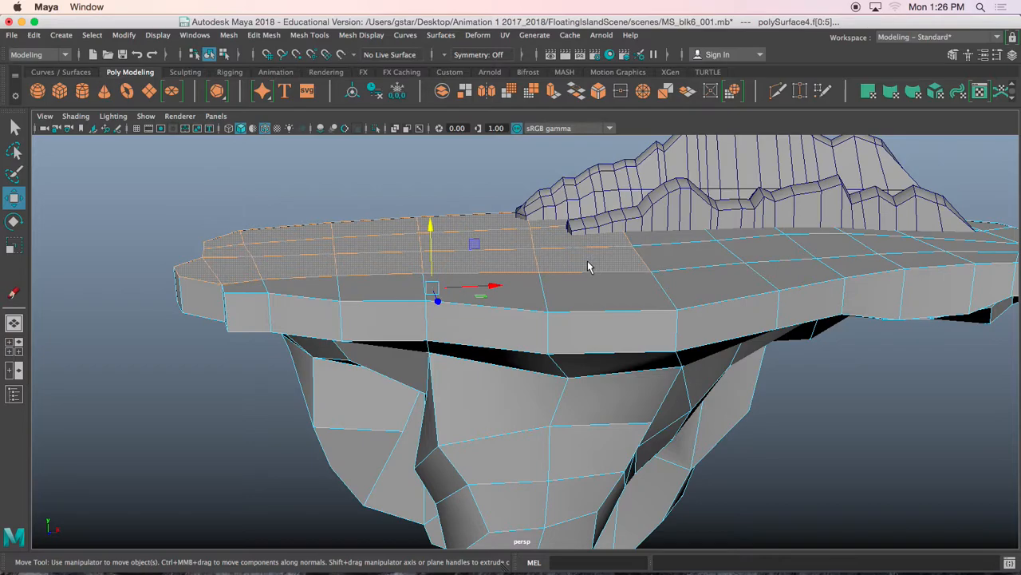
Step: Deselect the rim-side and underside faces of the island, leaving only the top faces selected
alt+drag(547, 276, 600, 292)
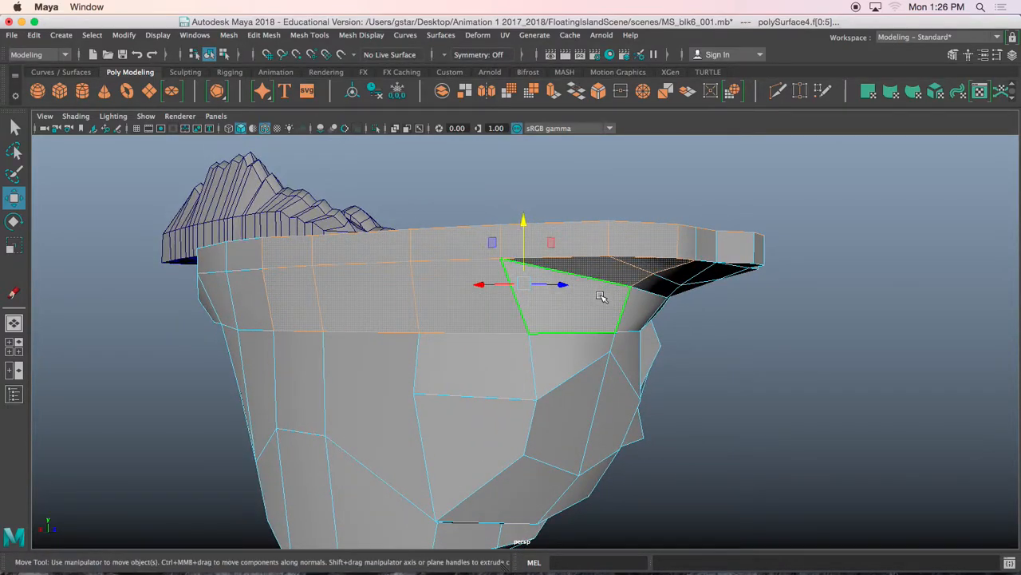
drag(563, 350, 723, 435)
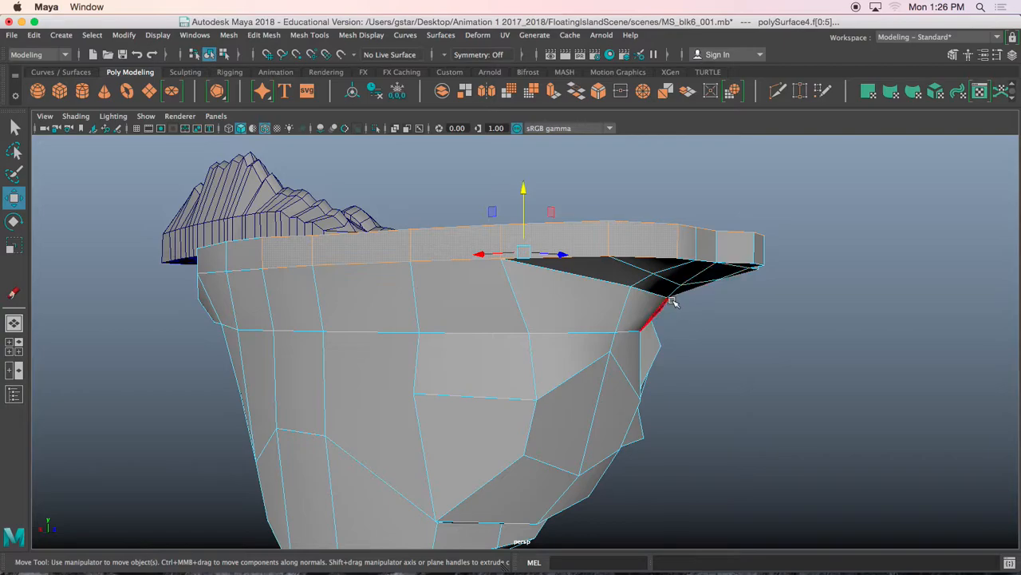
alt+drag(672, 300, 677, 309)
alt+drag(228, 251, 415, 303)
Step: Duplicate the selected top faces as a separate surface and return to object selection mode
click(266, 36)
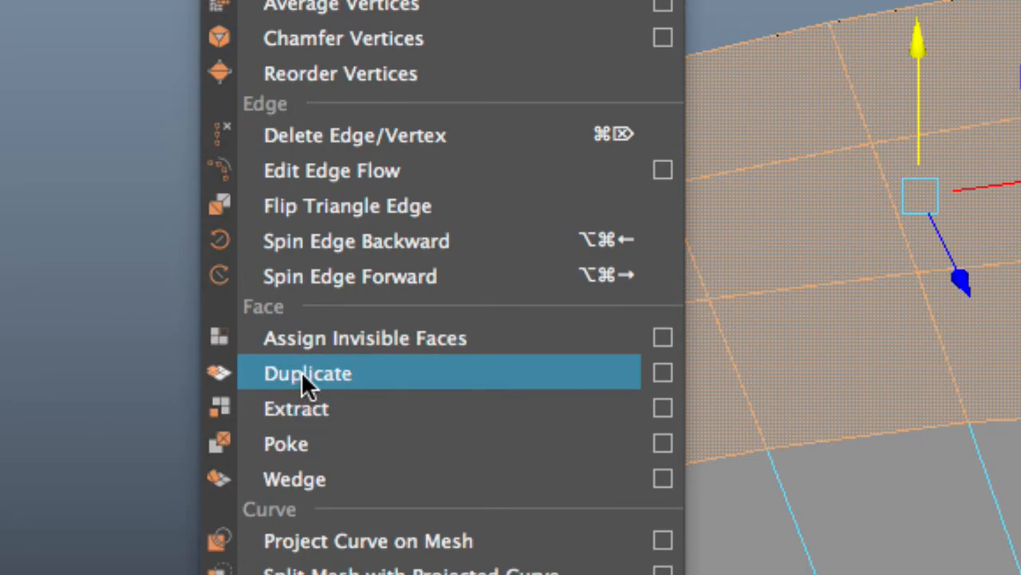
click(301, 371)
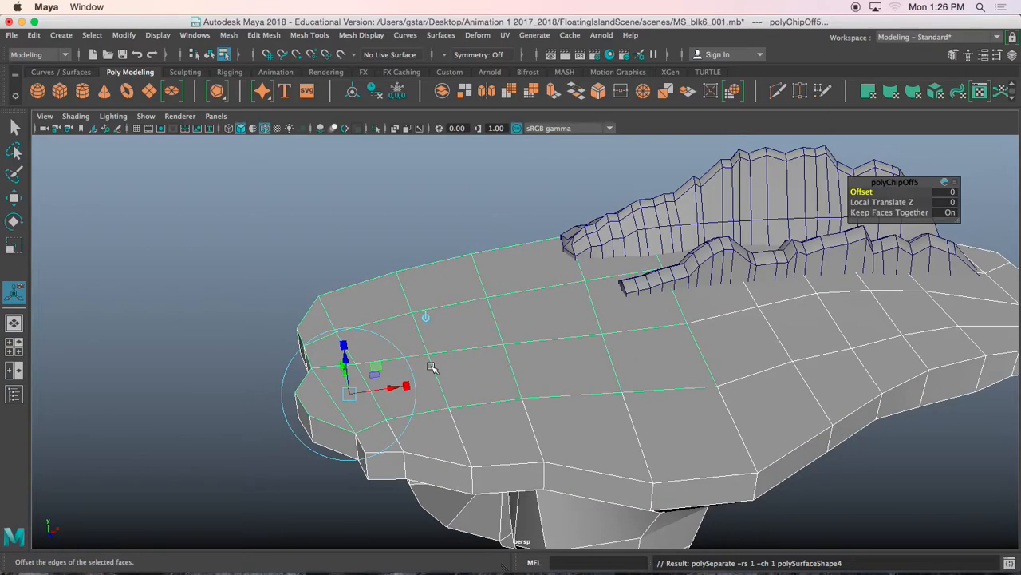
alt+drag(499, 363, 483, 352)
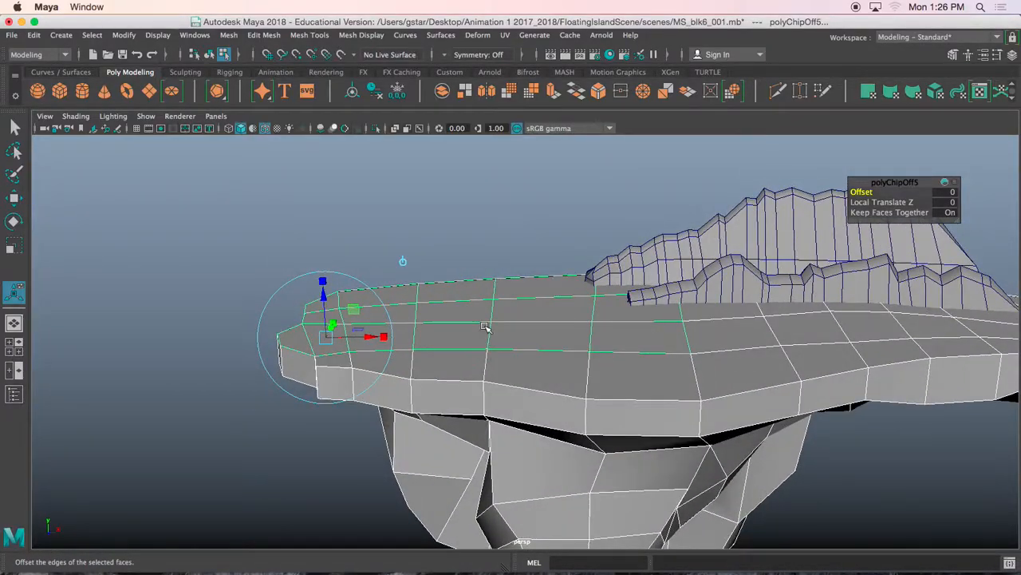
right_drag(488, 322, 514, 182)
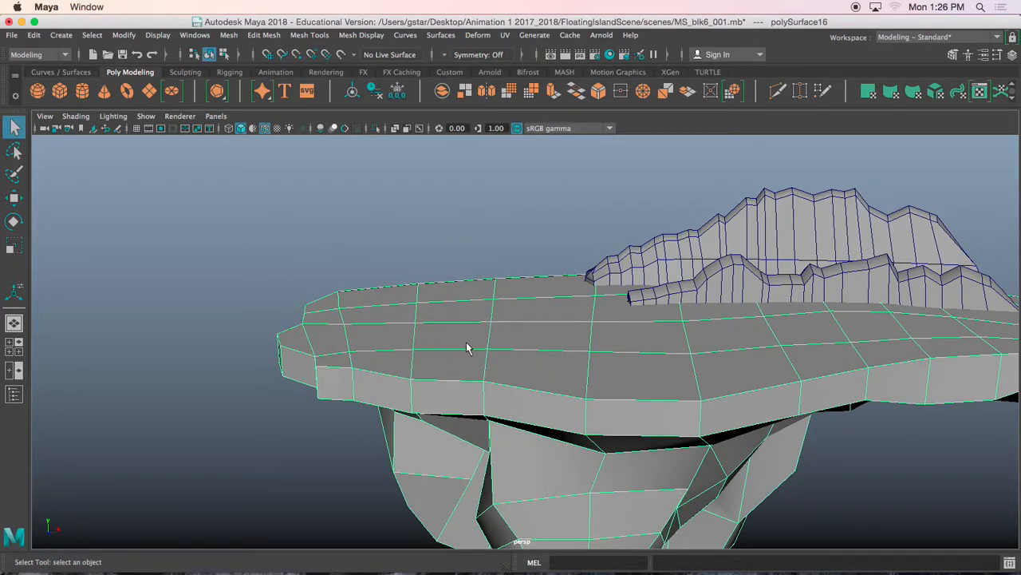
Step: Open the Outliner and go through the listed polySurface groups to identify which one holds the island
click(195, 35)
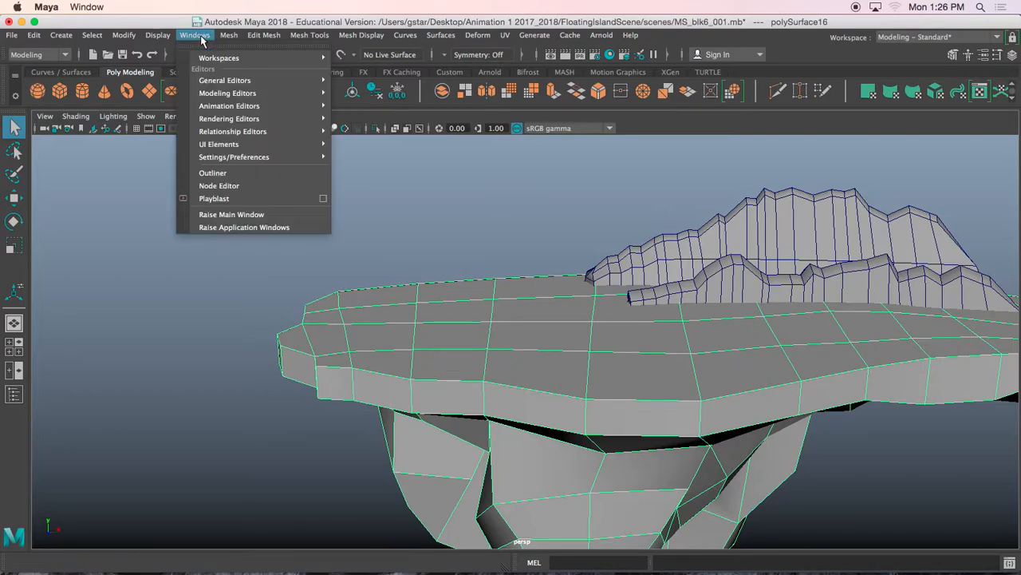
click(214, 172)
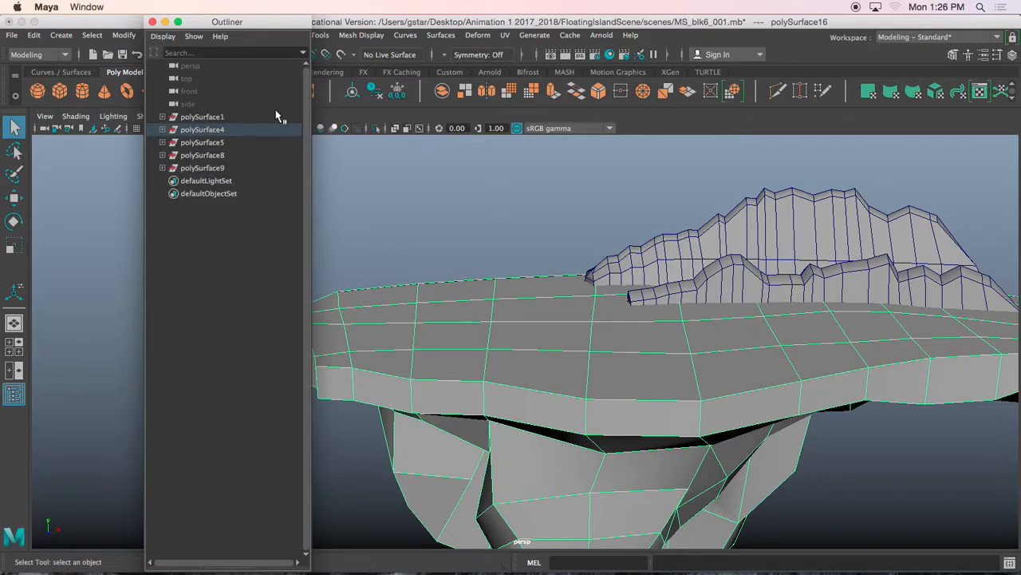
click(201, 169)
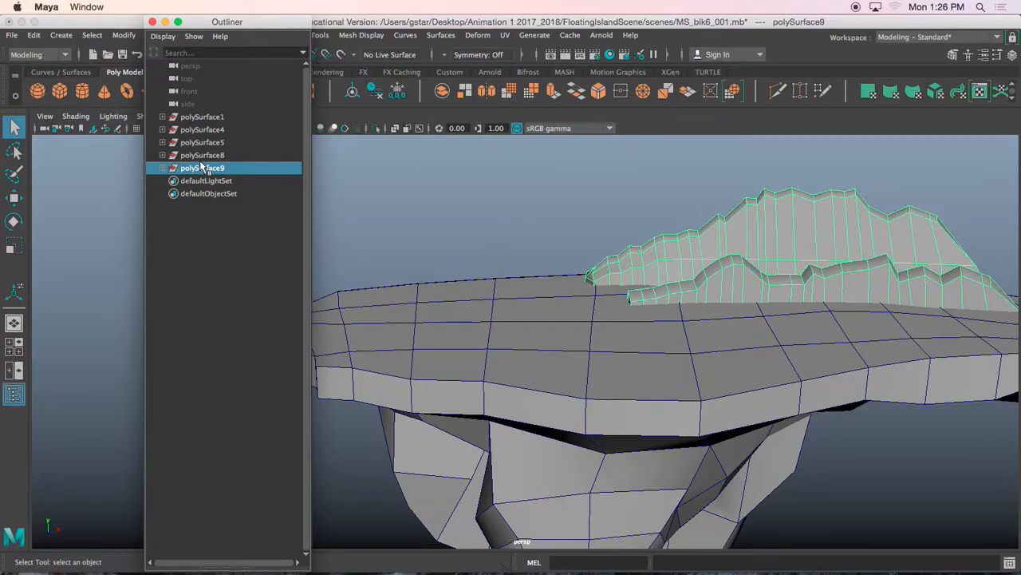
click(201, 157)
click(200, 144)
click(200, 131)
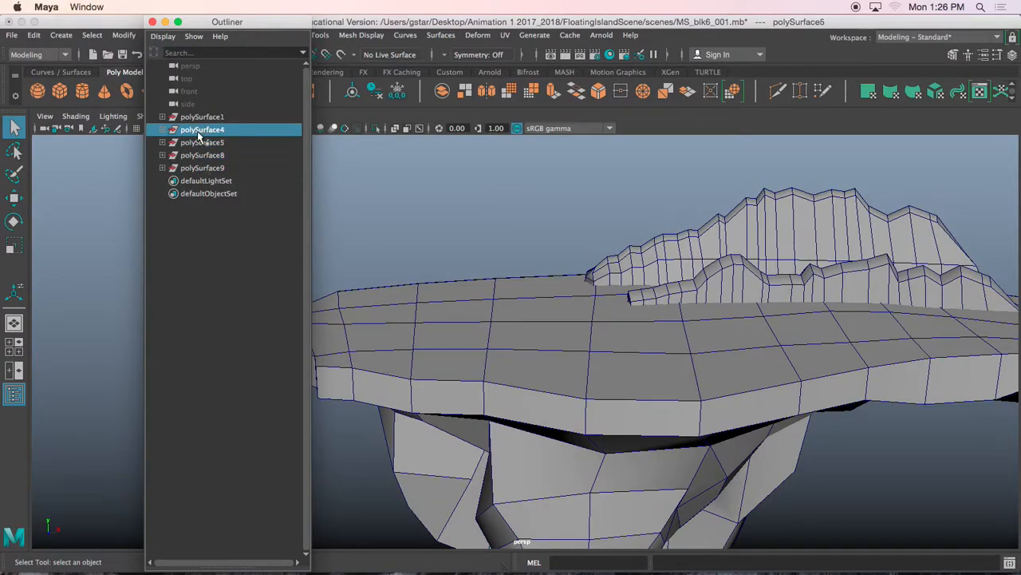
click(201, 118)
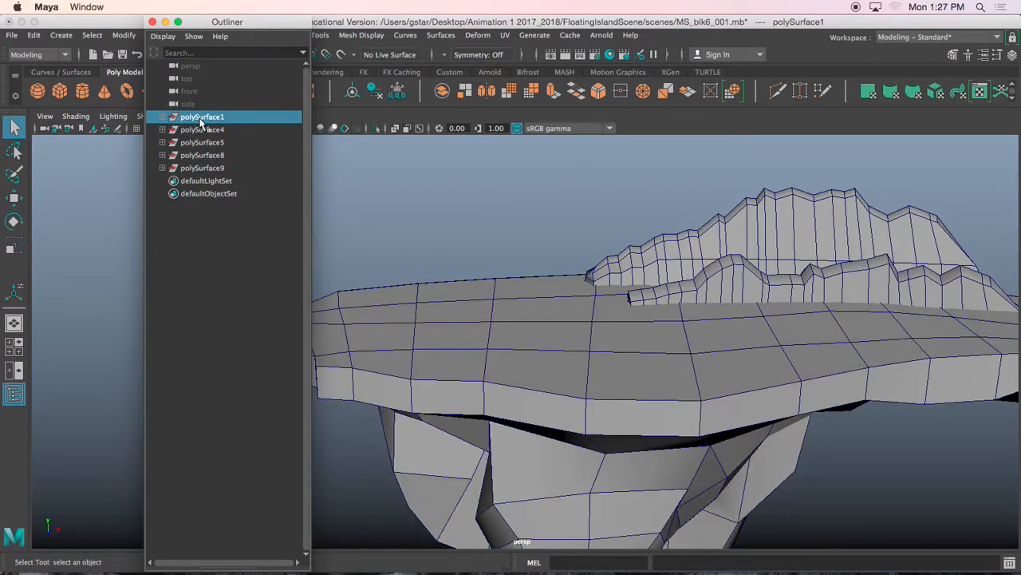
click(206, 133)
click(202, 120)
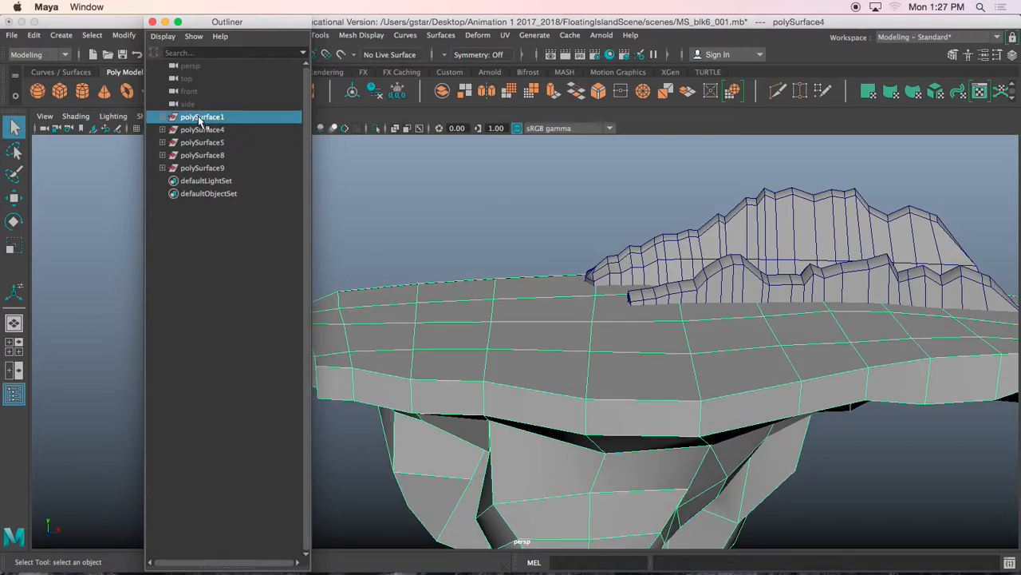
click(371, 269)
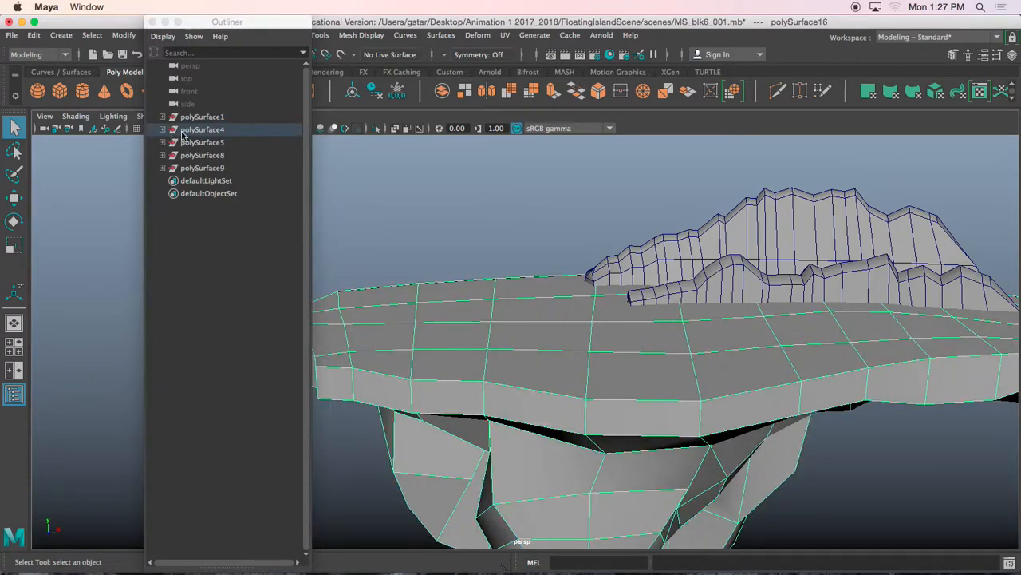
Step: Expand polySurface4 in the Outliner, select the duplicated surface polySurface17 and close the Outliner
click(191, 130)
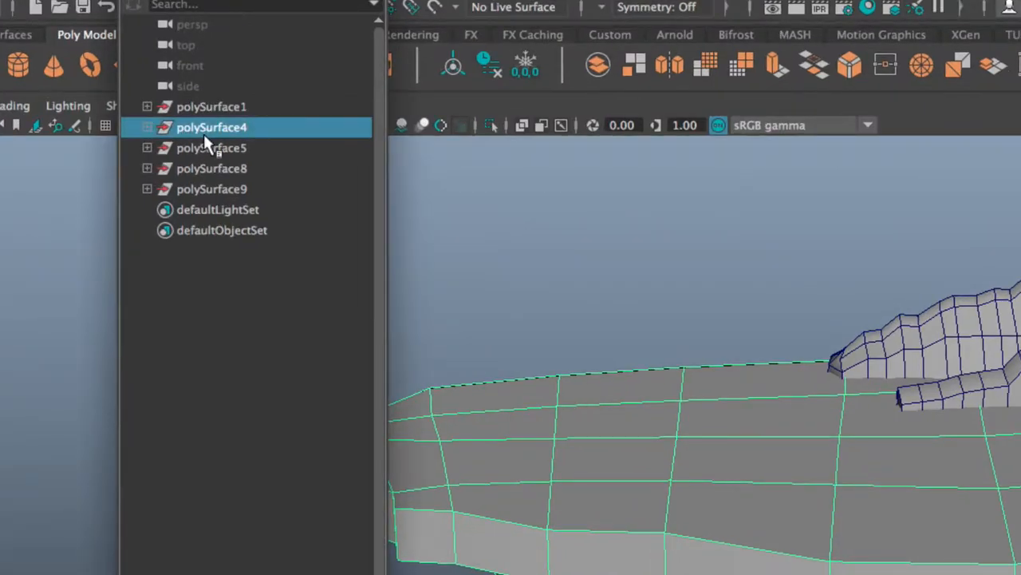
click(147, 127)
click(209, 148)
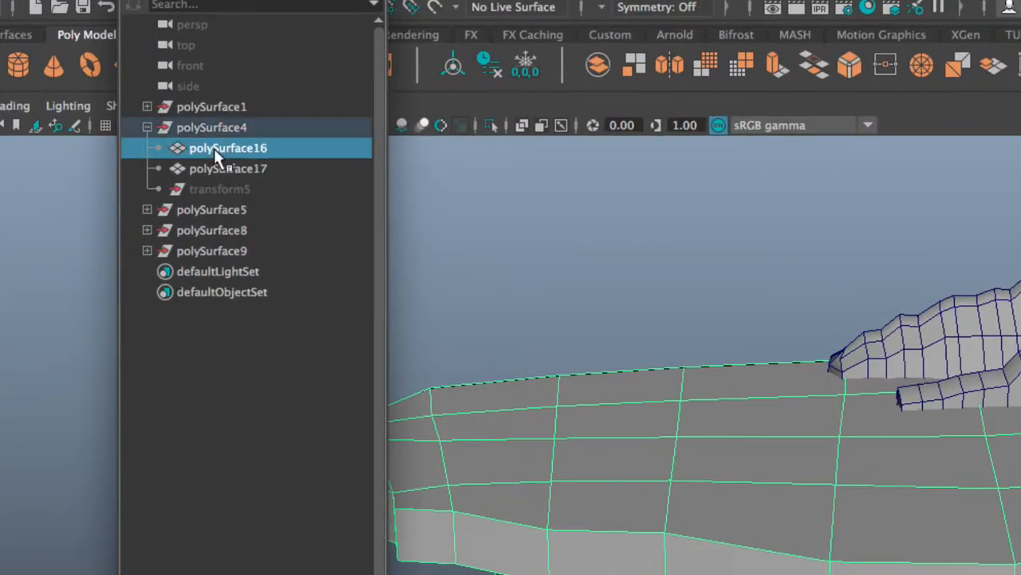
click(222, 169)
alt+drag(667, 476, 696, 432)
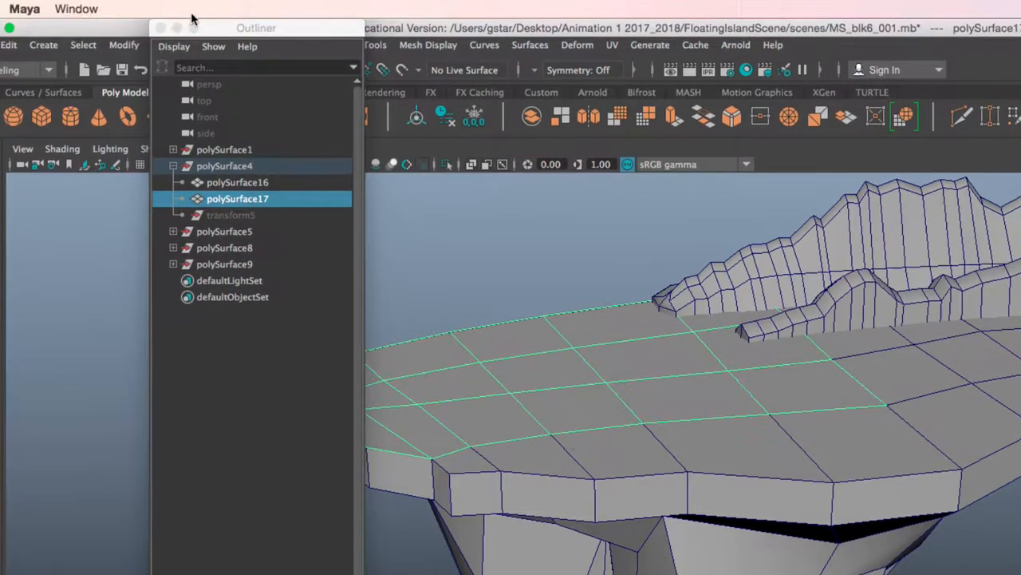
click(160, 30)
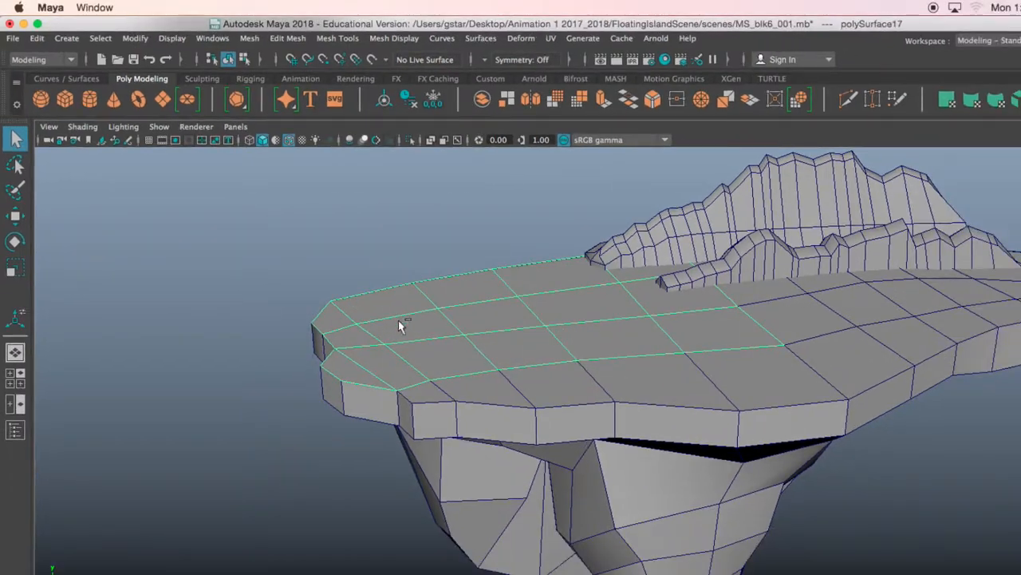
Step: Marquee-select the island together with the duplicated surface, and remove the island body from the selection
drag(268, 300, 550, 571)
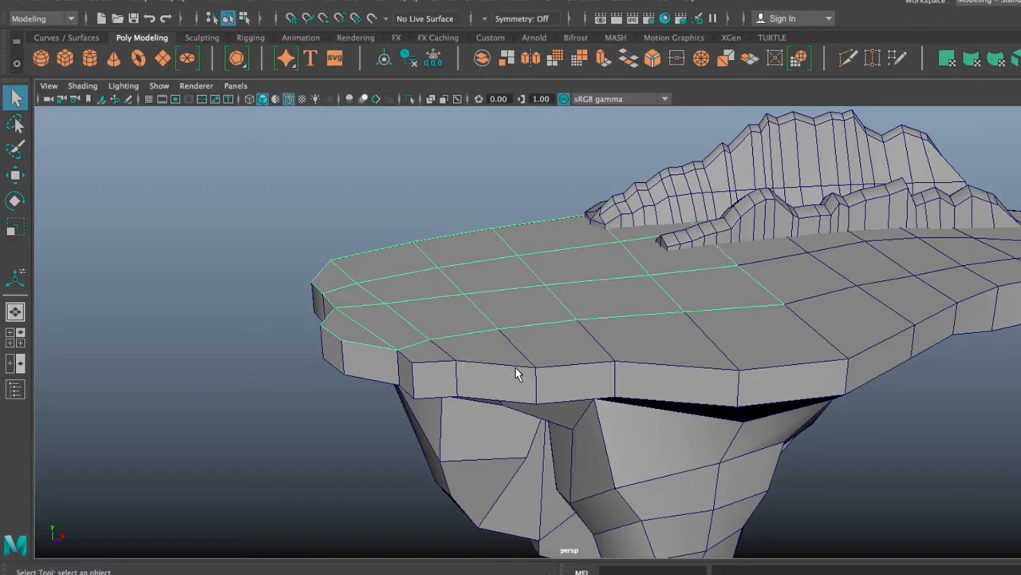
drag(233, 149, 429, 440)
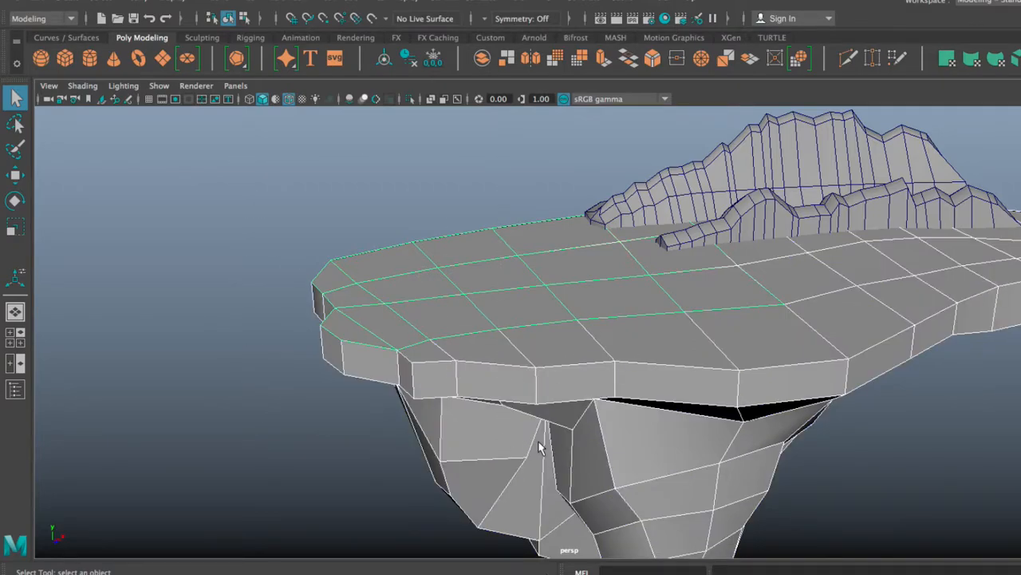
shift+click(541, 416)
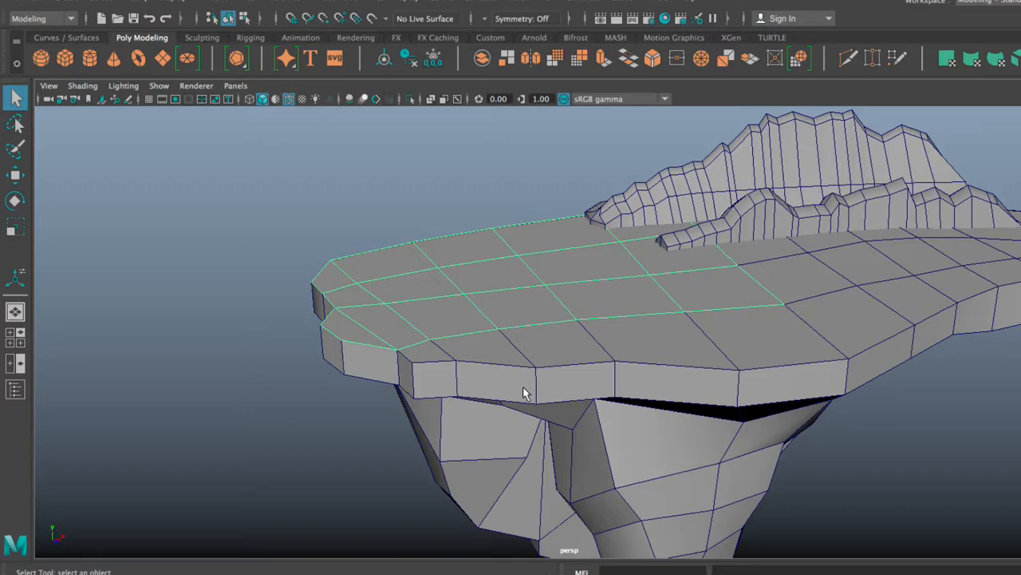
Step: Try lifting the duplicated surface above the island with the Move tool, and undo the move
key(w)
alt+drag(620, 347, 588, 322)
drag(588, 244, 593, 177)
key(super+z)
Step: Move vertices on the duplicated surface's inner front edge to reshape its outline, and return to object selection mode
alt+drag(620, 276, 527, 288)
right_drag(661, 130, 594, 131)
drag(502, 436, 542, 404)
drag(425, 340, 468, 379)
alt+drag(467, 380, 463, 415)
drag(401, 392, 501, 278)
right_drag(525, 271, 593, 151)
Step: Select the island body and the duplicated surface in turn to compare their outlines from above
click(566, 289)
alt+drag(566, 290, 605, 349)
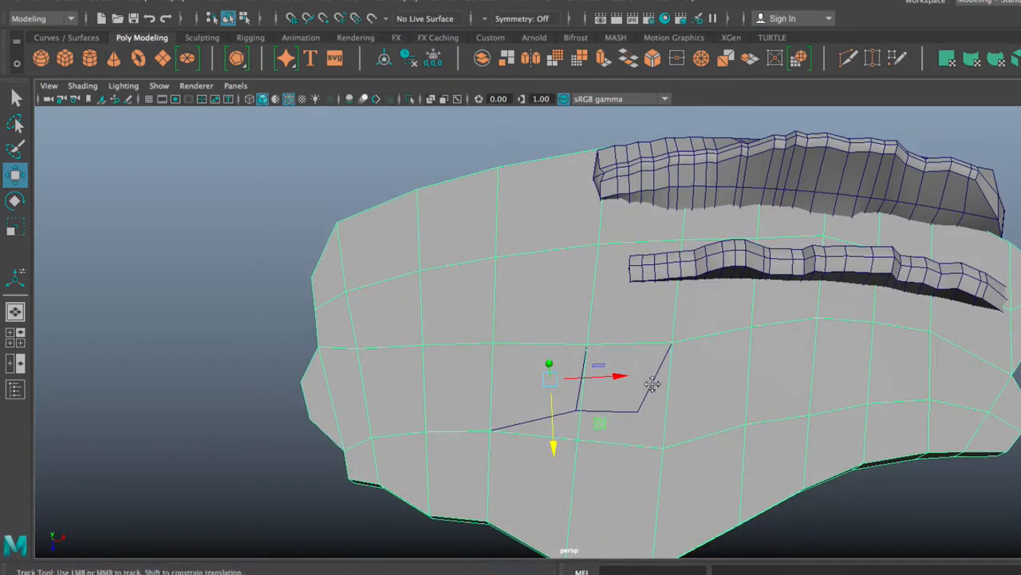
alt+middle_drag(653, 383, 576, 345)
click(568, 337)
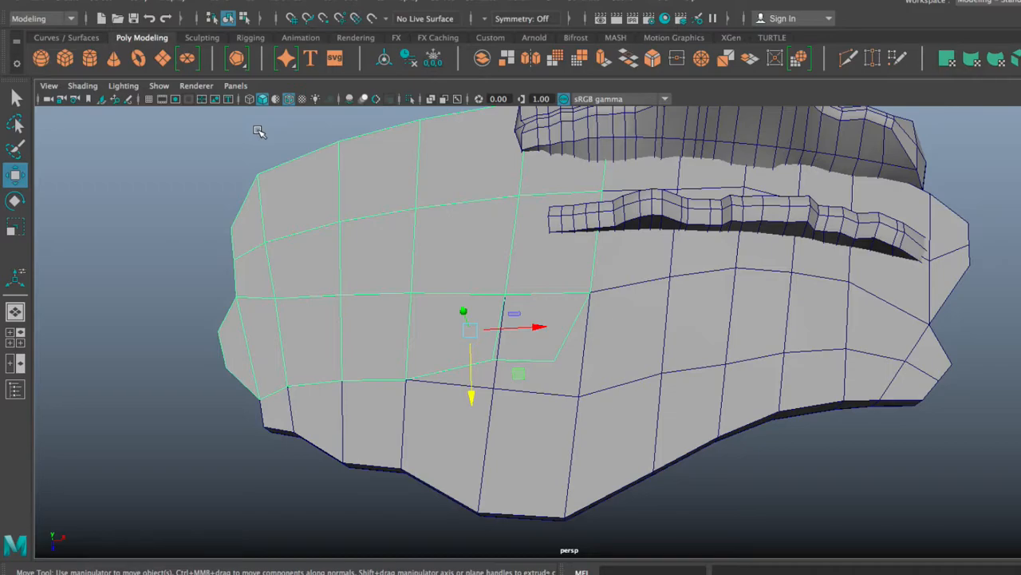
alt+middle_drag(402, 178, 422, 215)
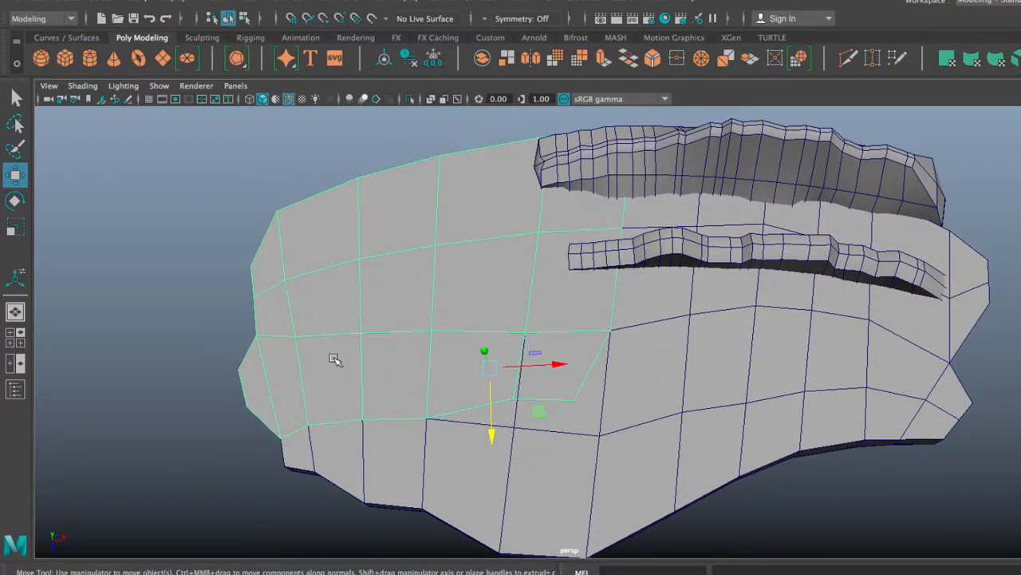
alt+drag(463, 319, 559, 292)
alt+drag(607, 236, 527, 226)
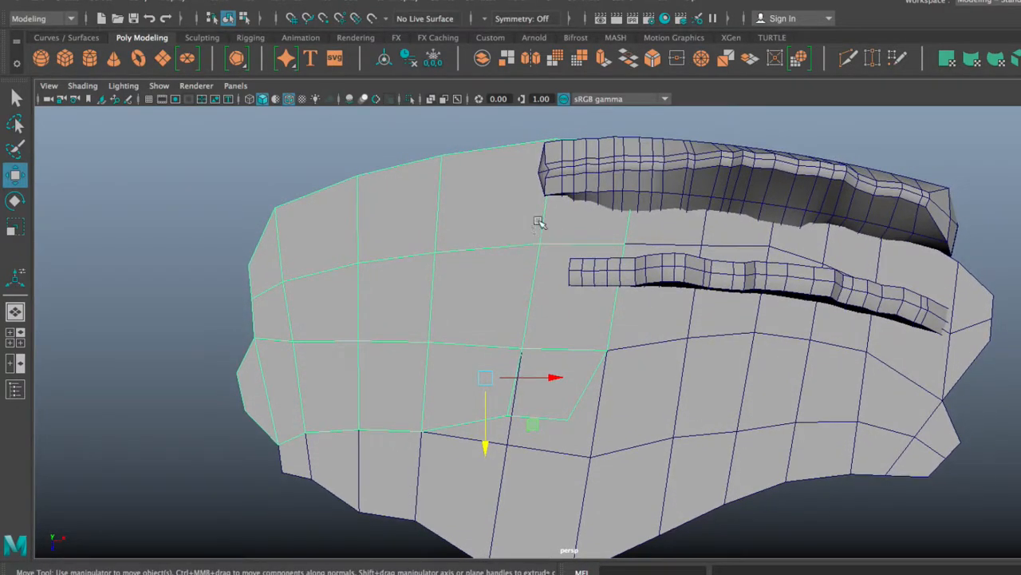
alt+drag(653, 242, 650, 241)
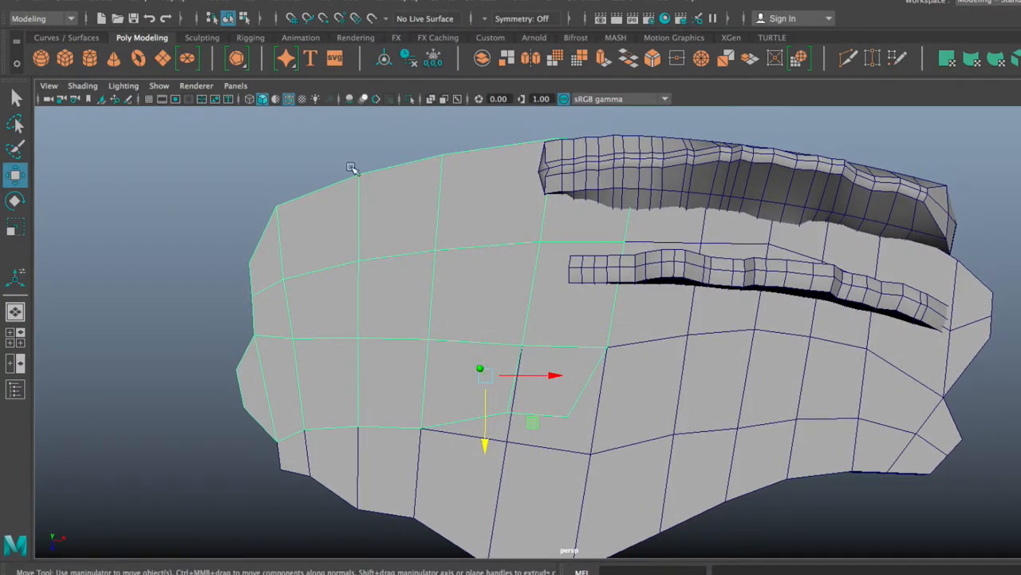
Step: Clear the selection, add a Grease Pencil frame in the perspective view, and set a light orange colour with a smaller brush
click(240, 131)
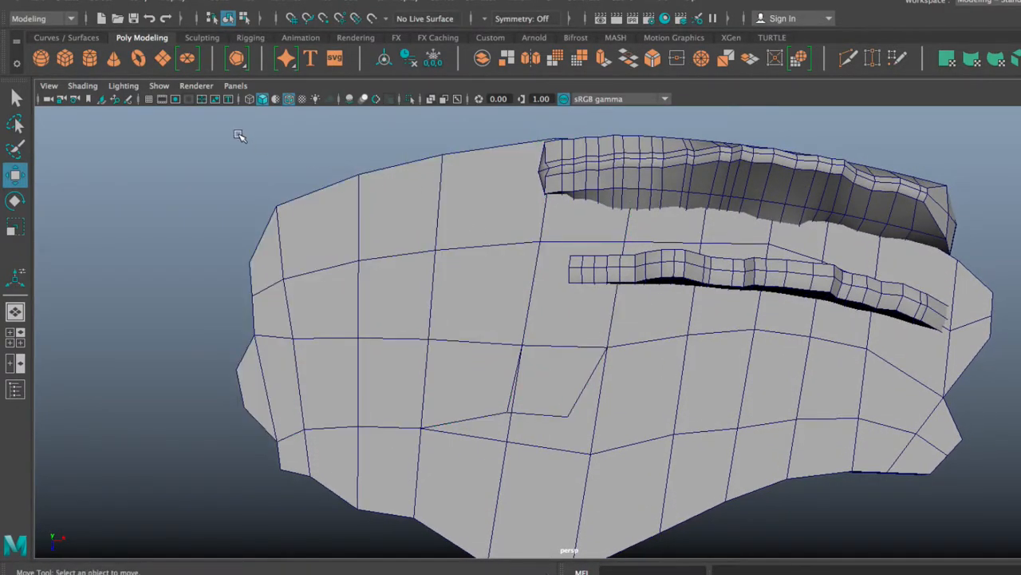
click(128, 98)
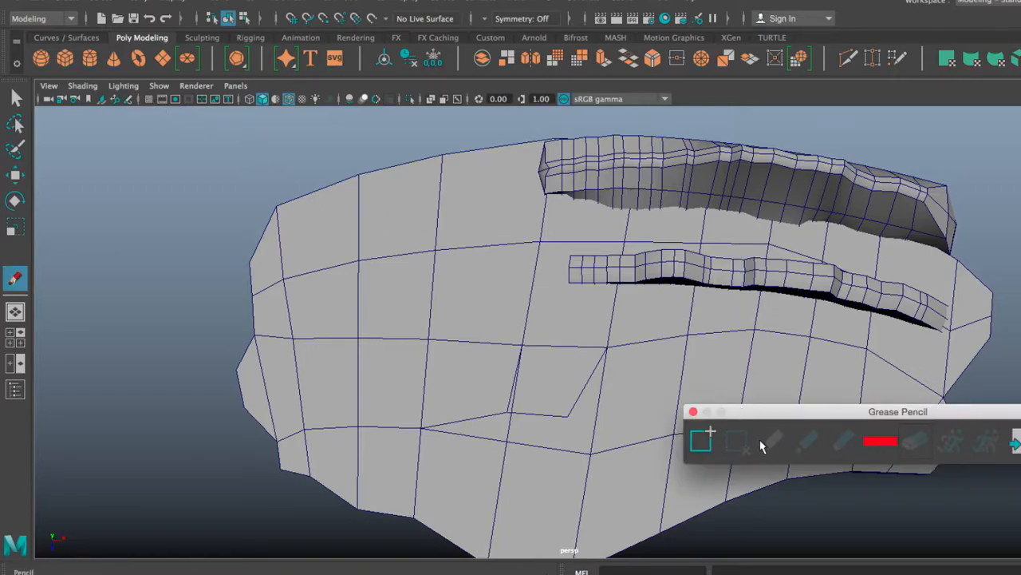
click(700, 439)
click(880, 441)
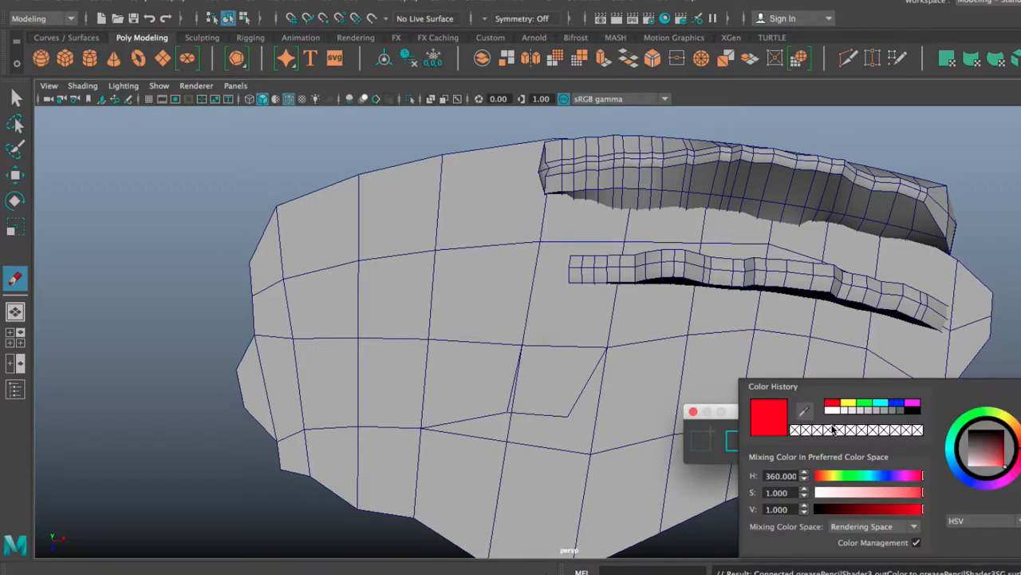
click(848, 407)
click(897, 495)
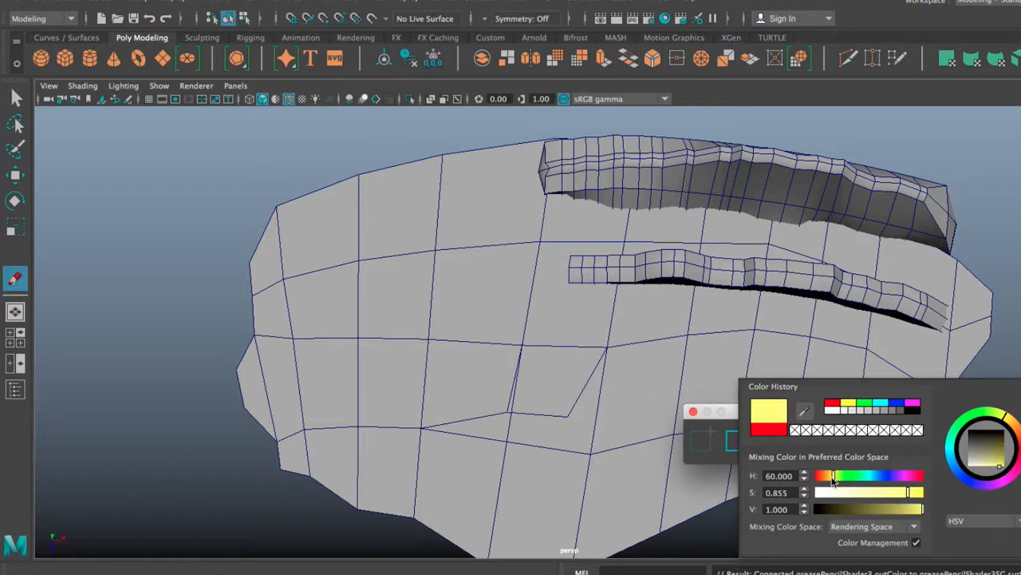
drag(834, 477, 828, 477)
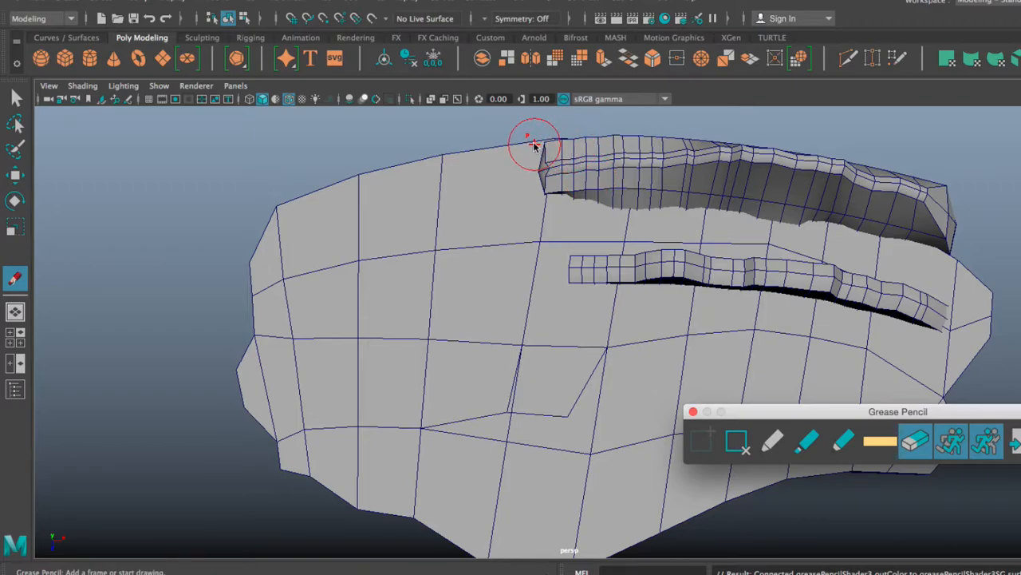
key(b)
drag(561, 166, 537, 172)
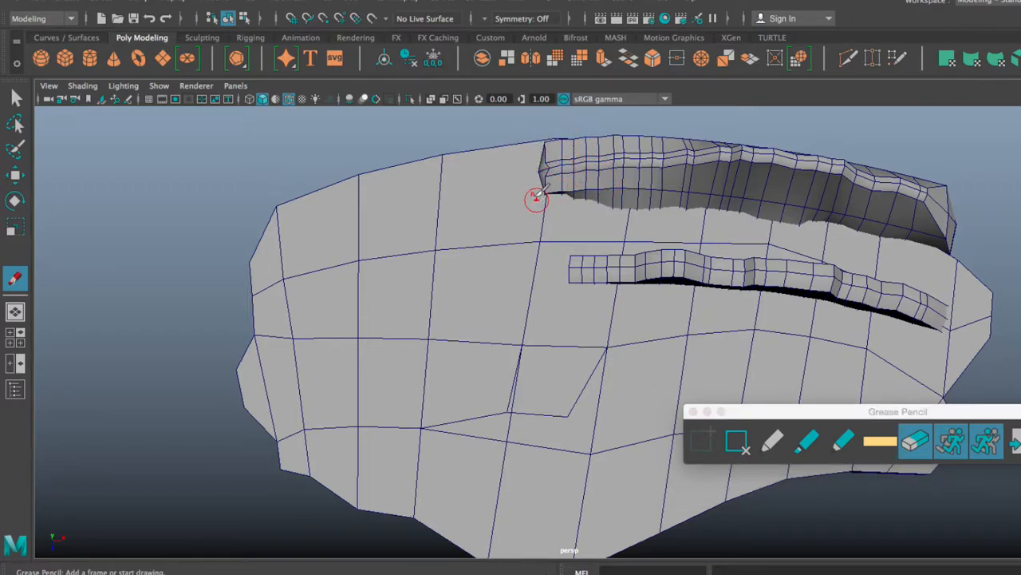
Step: Switch to the top view with the island framed, and reopen the Grease Pencil for that view
key(space)
key(space)
scroll(359, 238, down, 3)
alt+middle_drag(267, 249, 496, 256)
scroll(497, 257, down, 2)
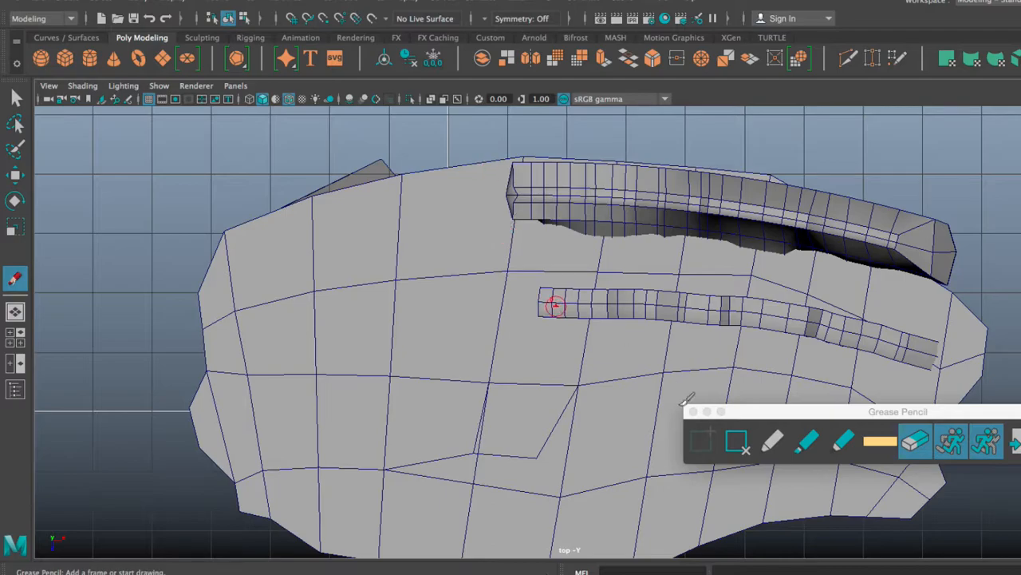
click(725, 412)
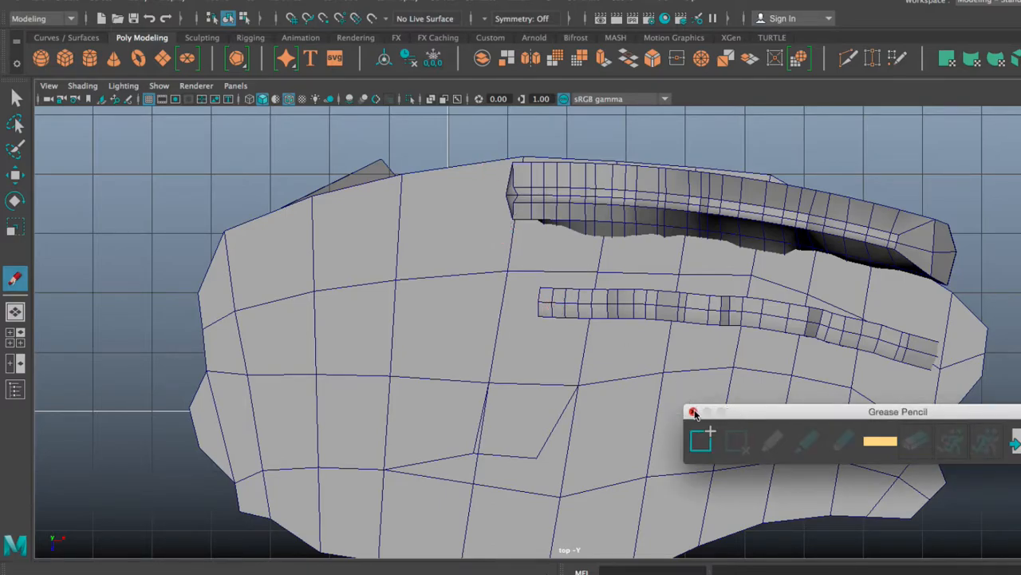
click(693, 412)
click(126, 99)
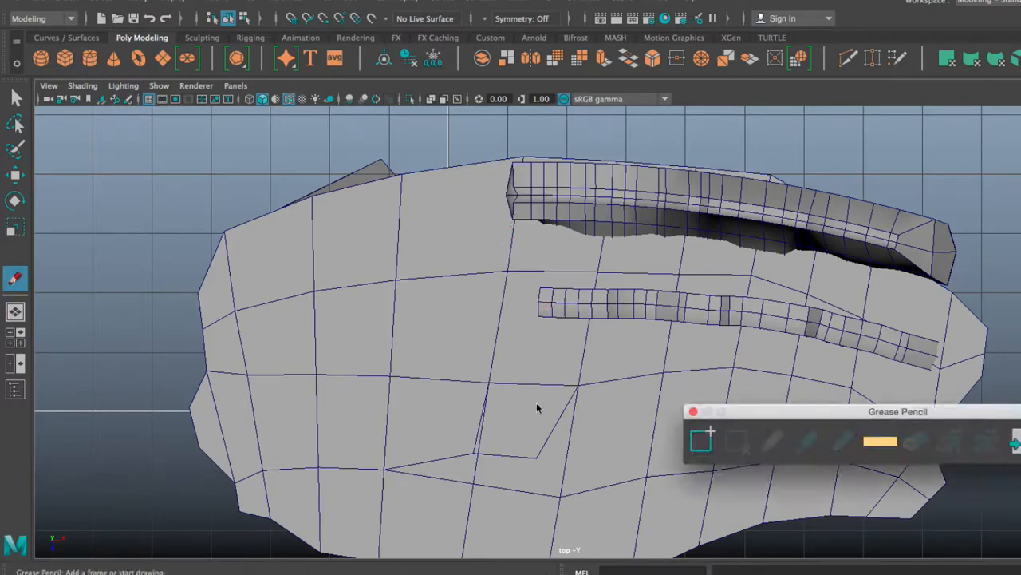
Step: Add a Grease Pencil frame for the top view, return to the Move tool, and close the Grease Pencil tools
click(701, 439)
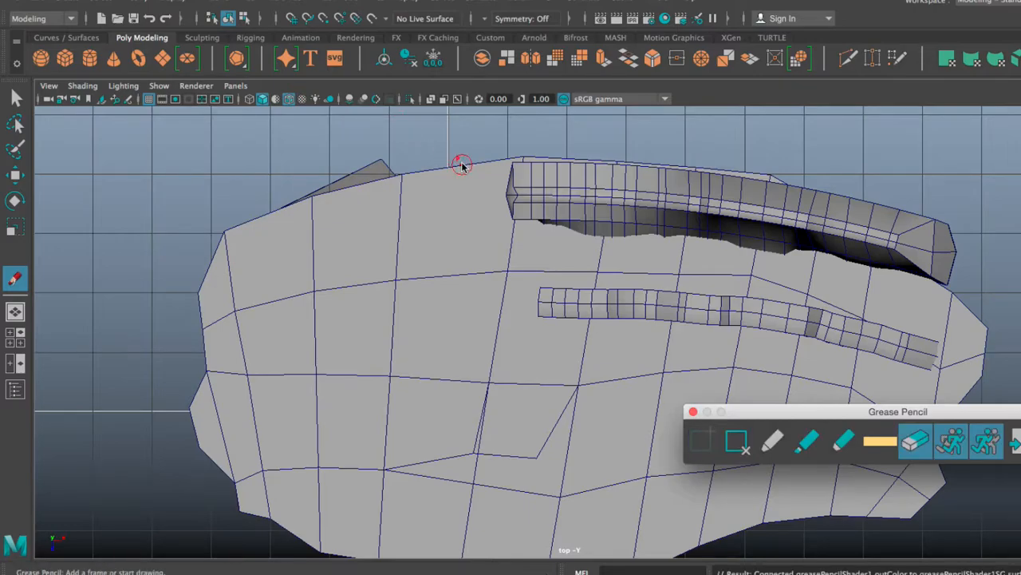
click(502, 170)
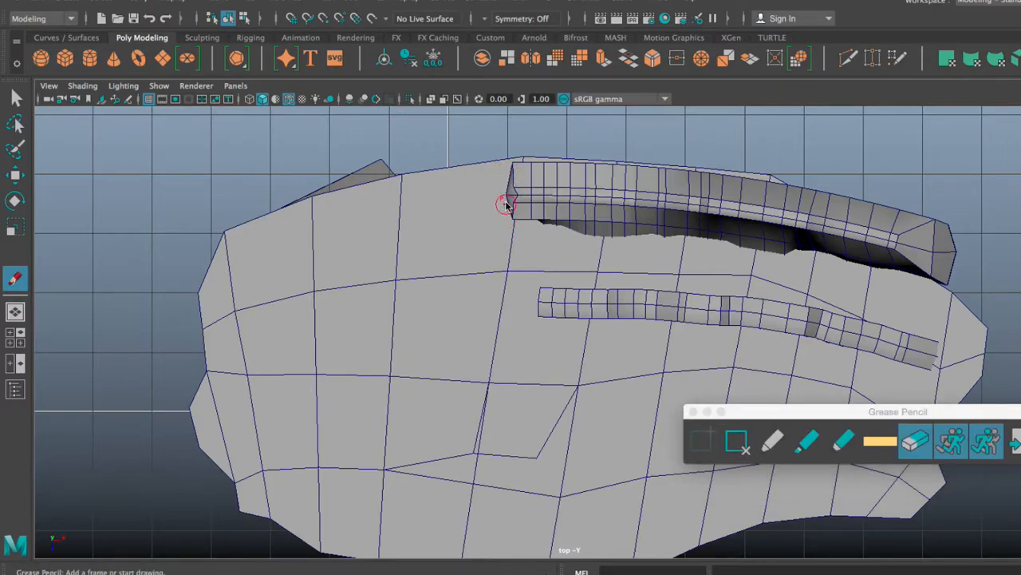
key(w)
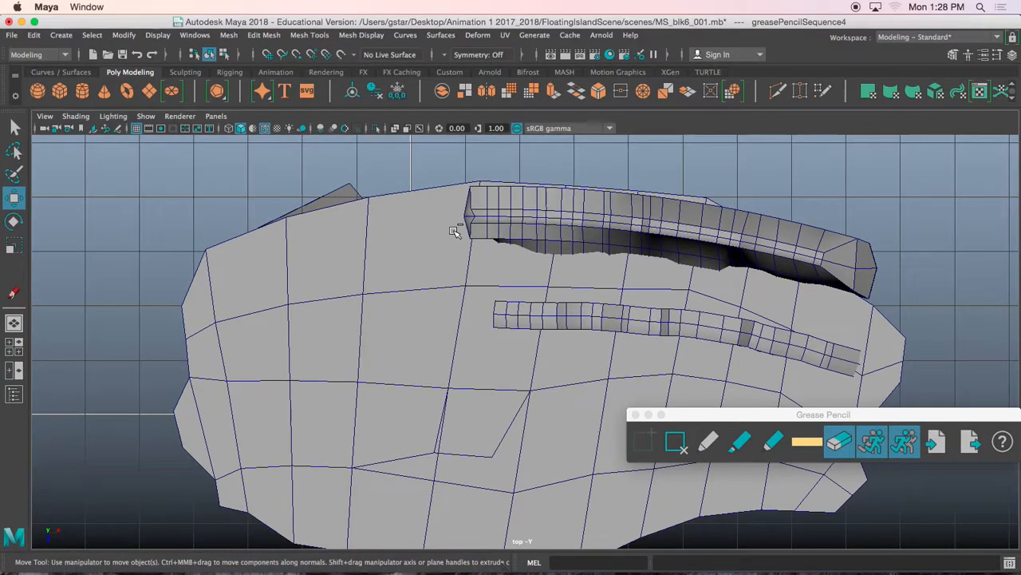
click(635, 414)
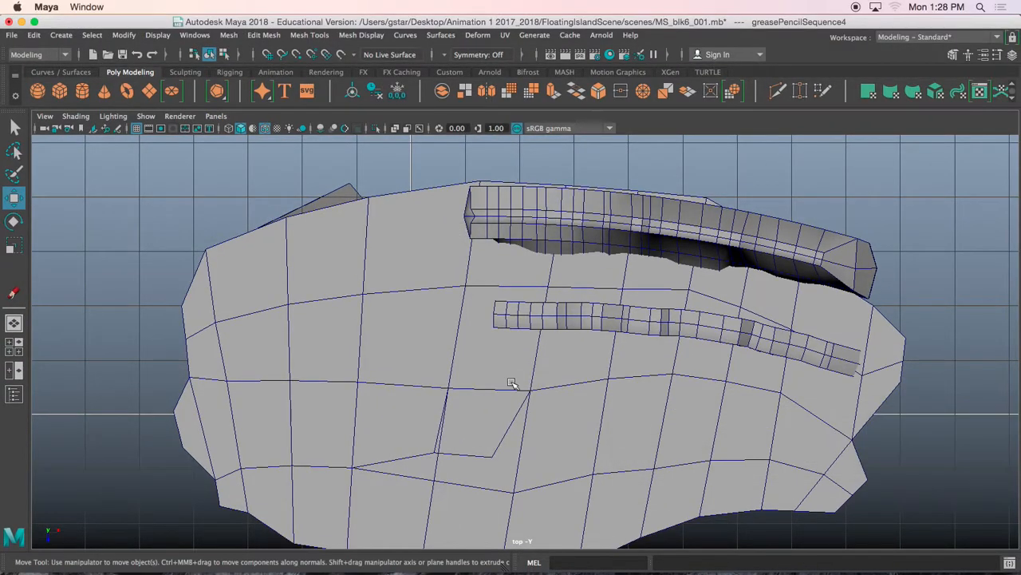
Step: Select the duplicated surface and start editing its vertices
click(479, 401)
click(384, 205)
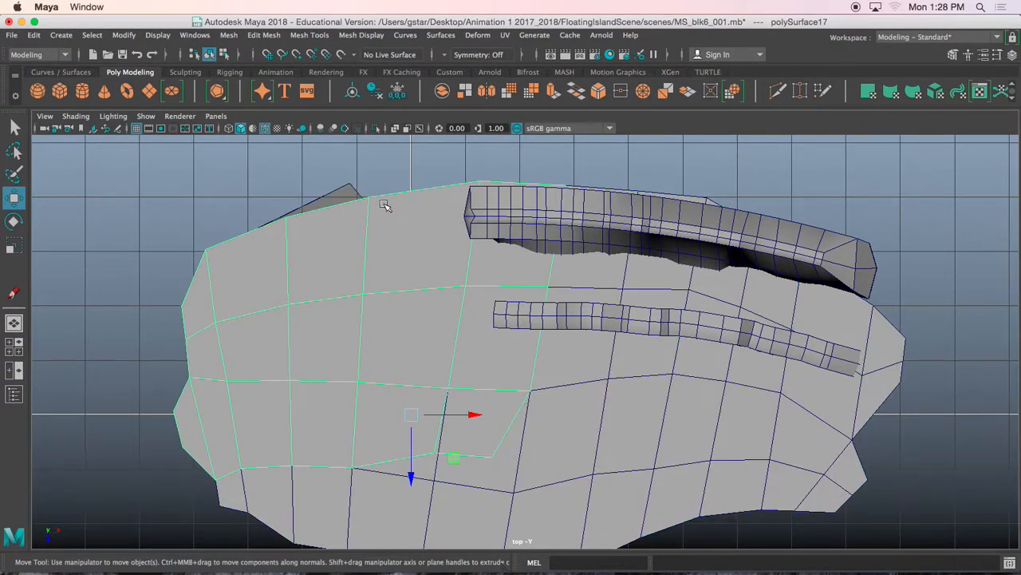
right_drag(408, 198, 483, 166)
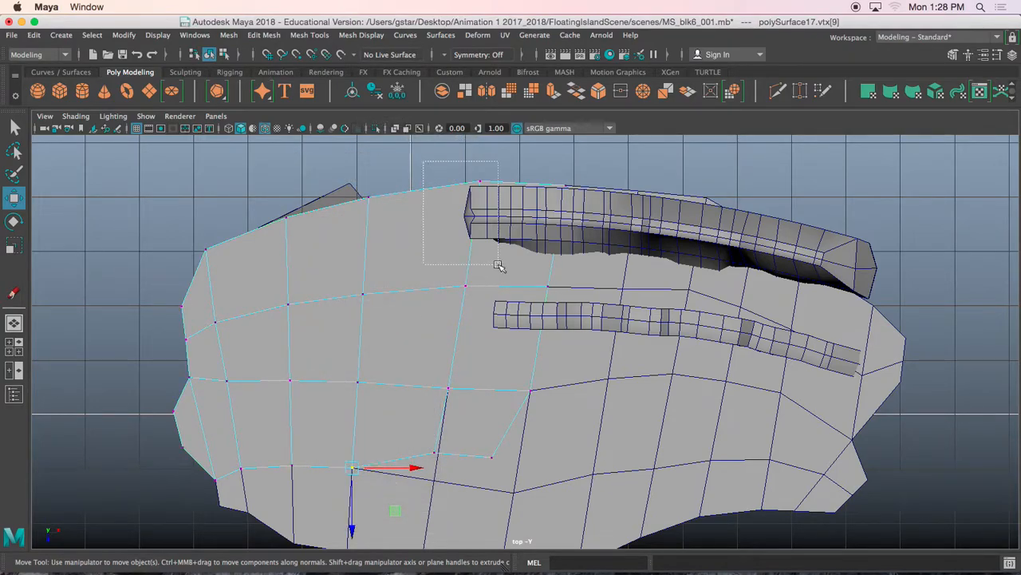
drag(456, 229, 631, 320)
drag(581, 235, 551, 235)
key(ctrl+z)
Step: Shift the duplicated surface's two rear-edge vertices by the mountain ridge away from the ridge, staying in vertex editing
click(565, 186)
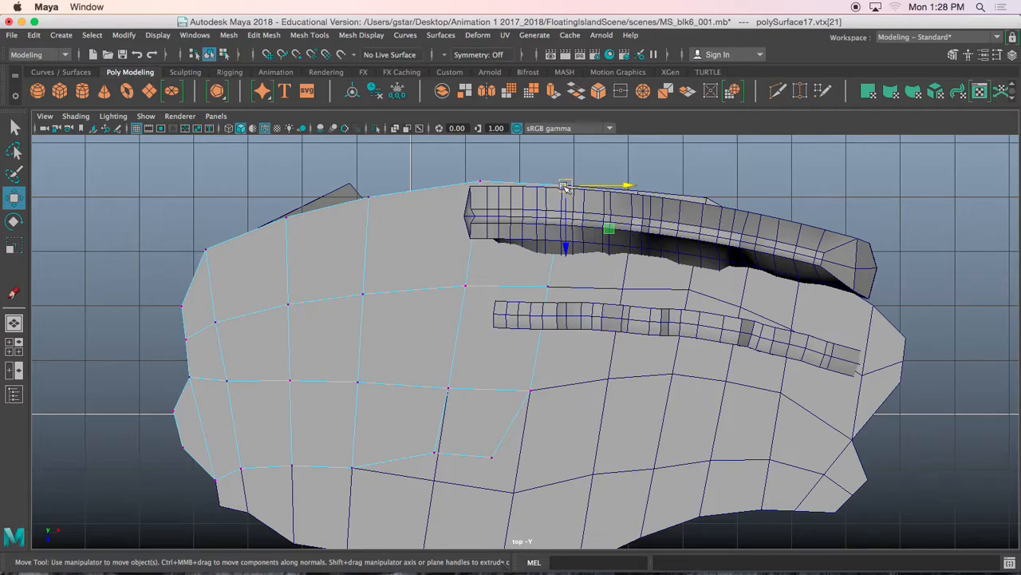
click(516, 191)
click(482, 182)
drag(487, 186, 445, 192)
key(F8)
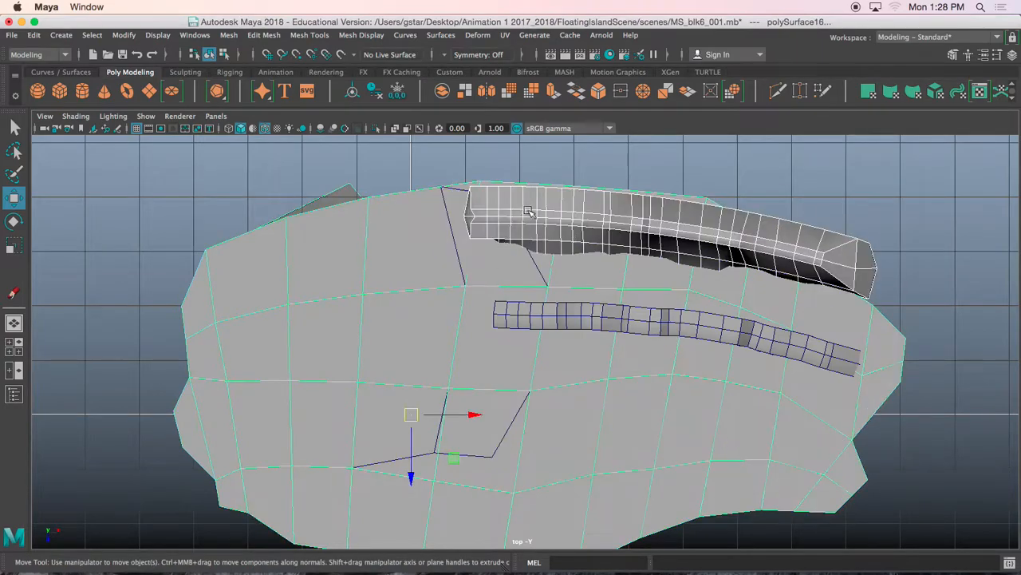
key(ctrl+z)
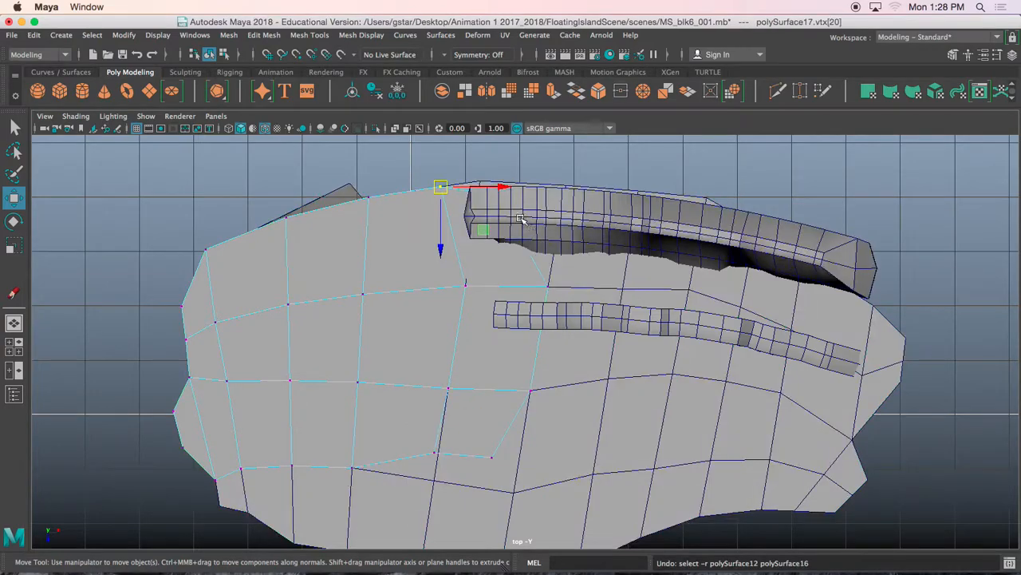
Step: Move the vertices along the surface's inner side away from the smaller ridge and back from the island's front
click(547, 286)
drag(547, 287, 471, 295)
drag(467, 286, 429, 290)
drag(520, 381, 494, 349)
click(488, 455)
drag(489, 455, 488, 388)
click(492, 348)
drag(495, 352, 501, 343)
Step: Move the vertices along the surface's front edge back toward the rear to narrow it into a gentle curve
click(448, 389)
drag(448, 388, 429, 365)
click(434, 452)
drag(434, 453, 431, 406)
click(344, 441)
drag(345, 448, 352, 420)
click(292, 466)
drag(294, 468, 292, 426)
click(240, 468)
drag(240, 468, 242, 454)
drag(241, 449, 238, 445)
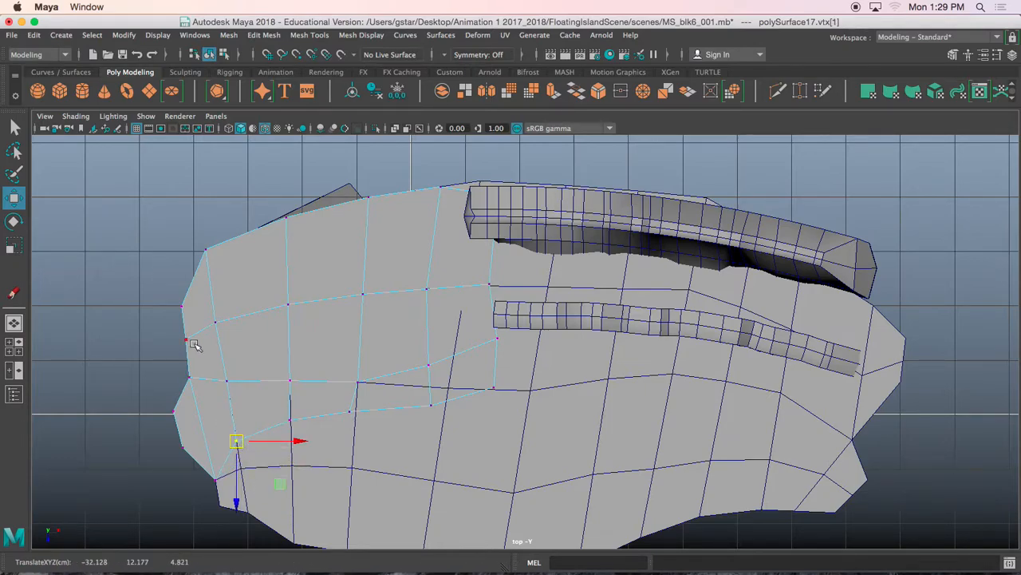
Step: Reposition the surface's inner-edge vertices to follow the ends of the two mountain ridges
drag(471, 187, 536, 238)
drag(503, 196, 464, 186)
click(482, 290)
drag(482, 290, 471, 243)
click(497, 338)
drag(497, 338, 489, 299)
click(495, 389)
drag(497, 390, 498, 354)
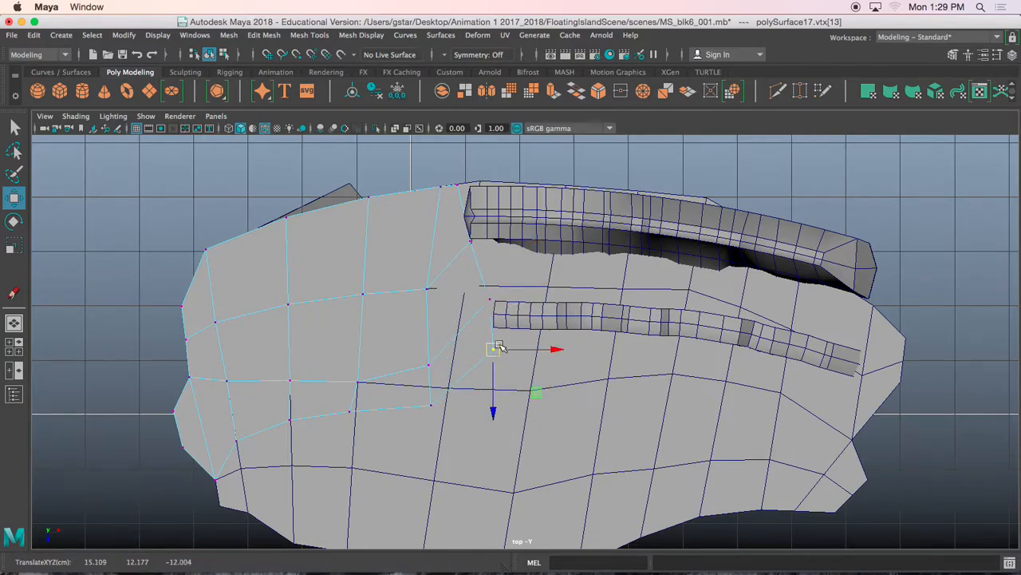
Step: Return to object selection mode and isolate the duplicated surface in the top view
right_drag(398, 290, 444, 204)
click(427, 286)
key(ctrl+1)
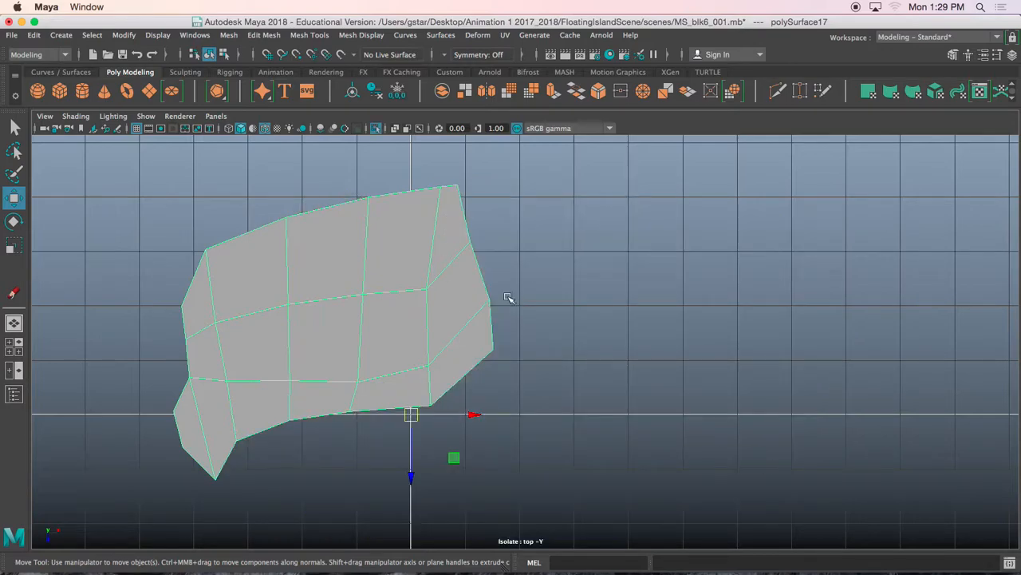
click(516, 287)
click(414, 348)
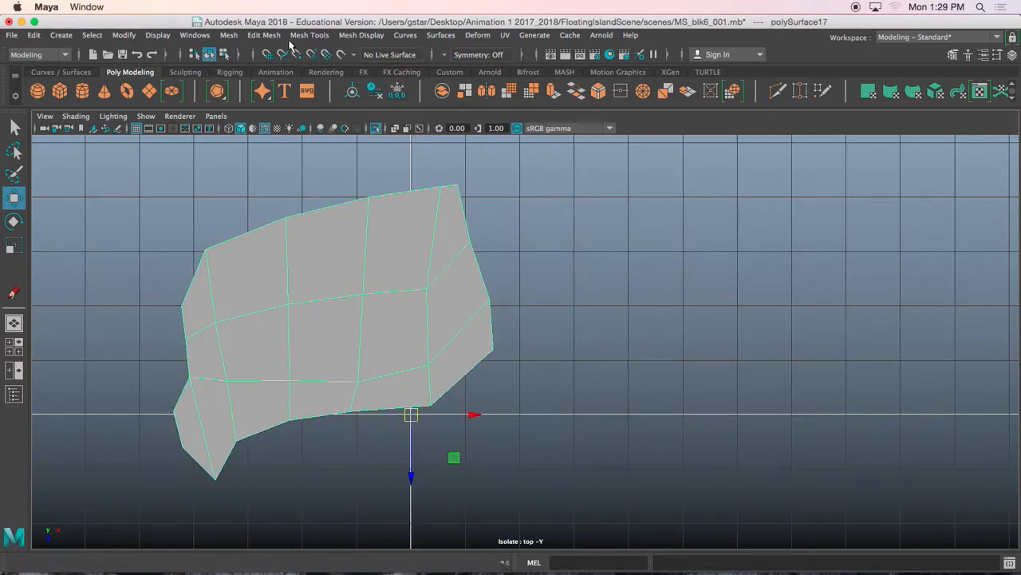
Step: Smooth the isolated surface's mesh with one division
click(265, 36)
mouse_move(232, 36)
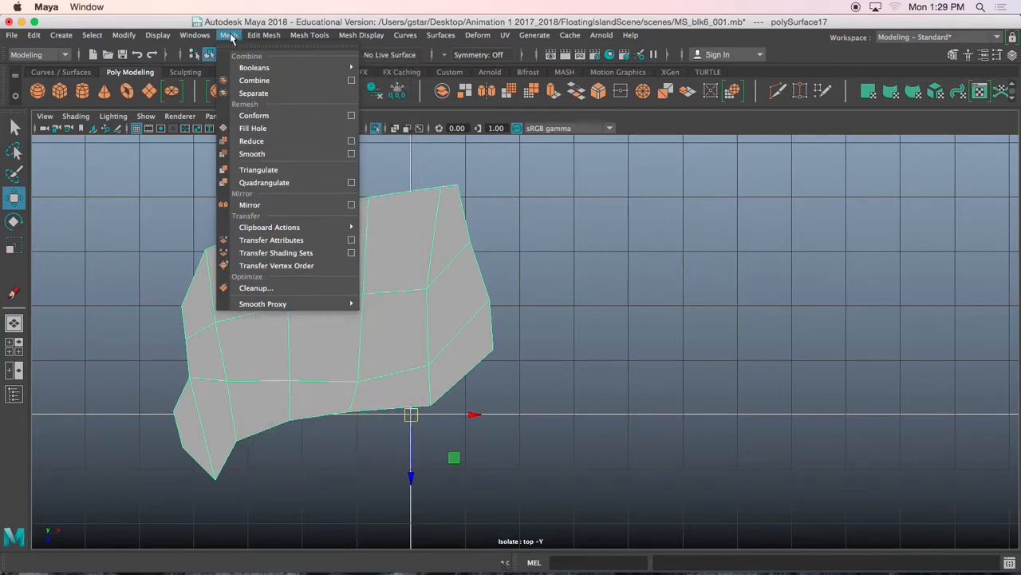
click(252, 153)
click(421, 294)
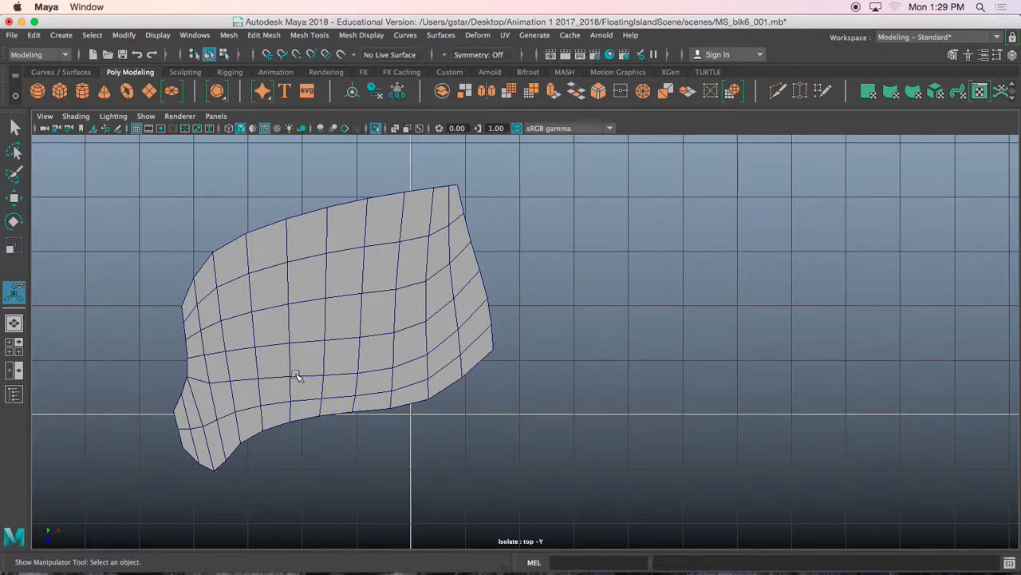
click(408, 285)
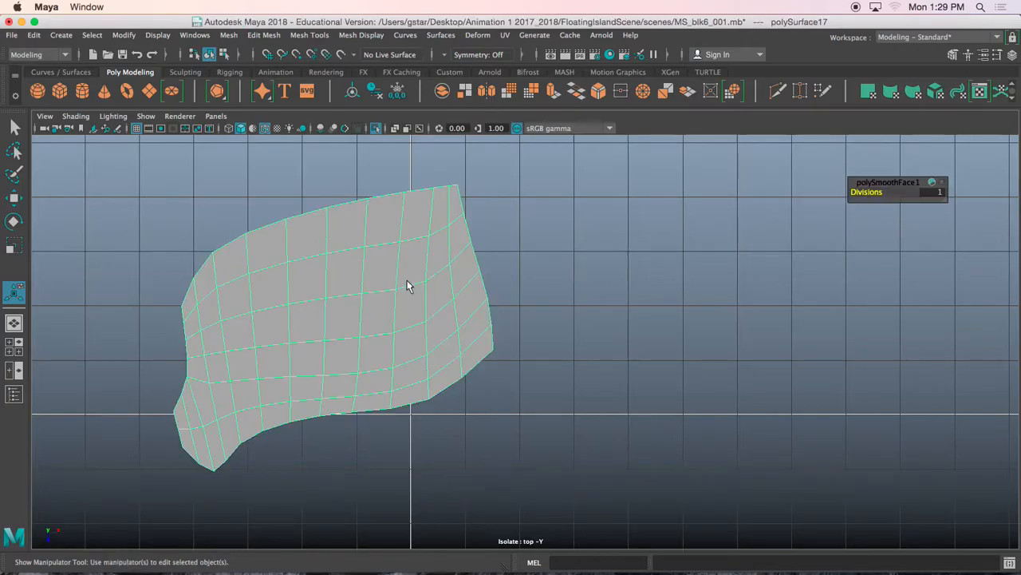
Step: Examine in the perspective view how the smoothed surface's rear outer corner lines up with the island's edge
key(space)
key(space)
alt+drag(447, 343, 527, 308)
alt+middle_drag(526, 307, 550, 258)
scroll(550, 257, up, 3)
alt+drag(550, 257, 496, 291)
scroll(496, 290, up, 3)
alt+middle_drag(343, 276, 431, 269)
alt+drag(498, 279, 411, 291)
alt+middle_drag(393, 292, 451, 273)
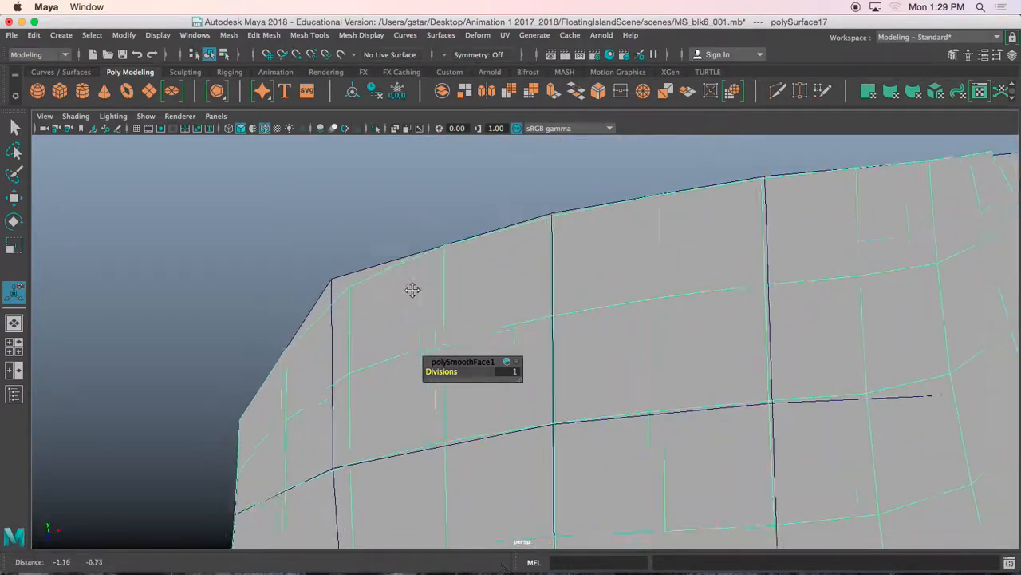
alt+drag(452, 273, 436, 269)
mouse_move(423, 275)
alt+middle_down()
mouse_move(448, 258)
mouse_move(432, 260)
alt+middle_up()
Step: Move the island body's rear outer corner vertices inward to match the smoothed surface's rounded corner
click(432, 229)
scroll(432, 260, down, 4)
right_drag(459, 194, 399, 209)
alt+drag(399, 209, 453, 302)
drag(489, 362, 489, 362)
alt+drag(489, 363, 469, 326)
key(w)
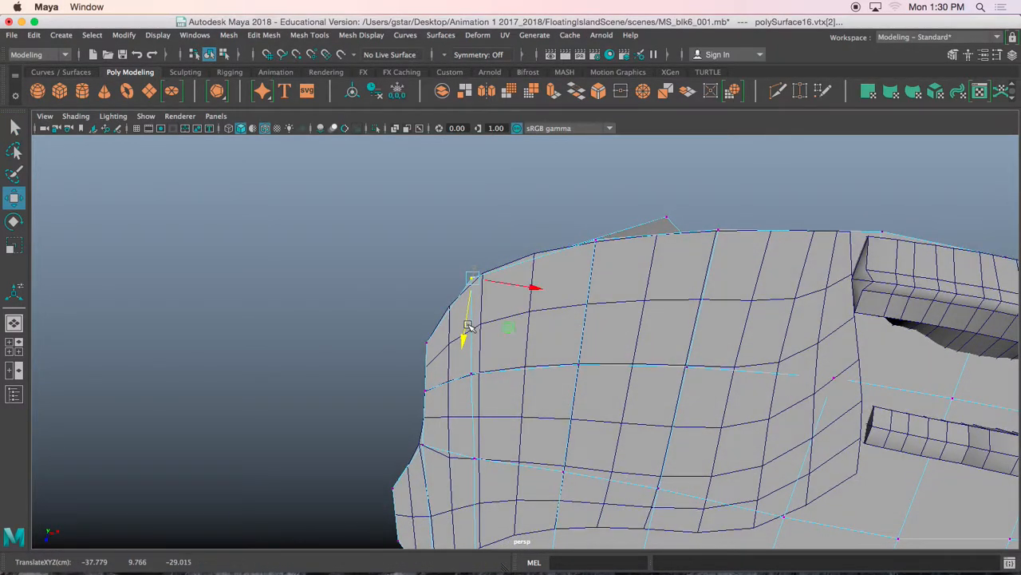
drag(497, 285, 504, 284)
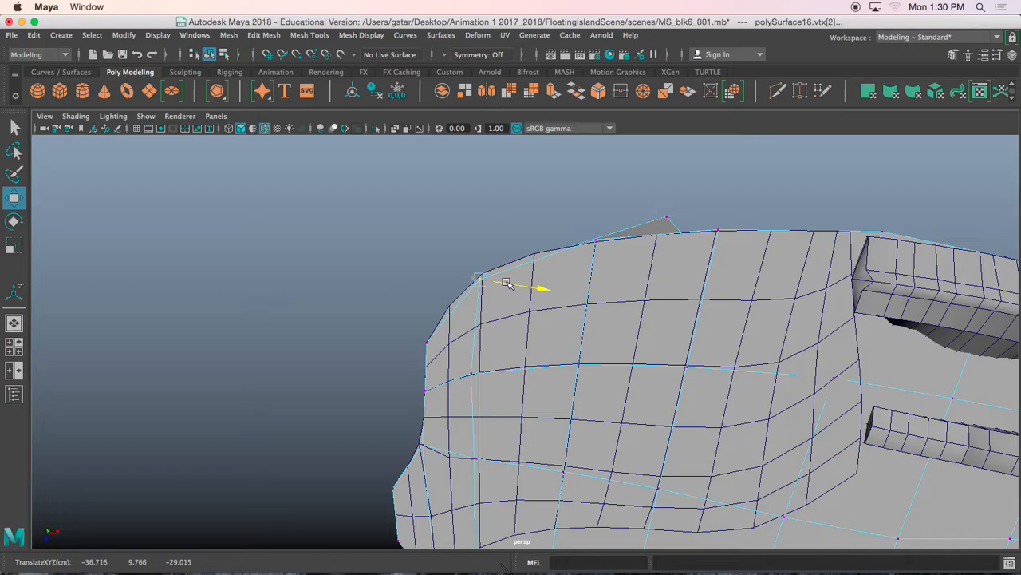
Step: Return to object selection mode and select the island body
alt+drag(503, 371, 500, 333)
right_drag(439, 194, 499, 174)
alt+drag(474, 245, 386, 282)
click(417, 327)
alt+drag(417, 327, 454, 325)
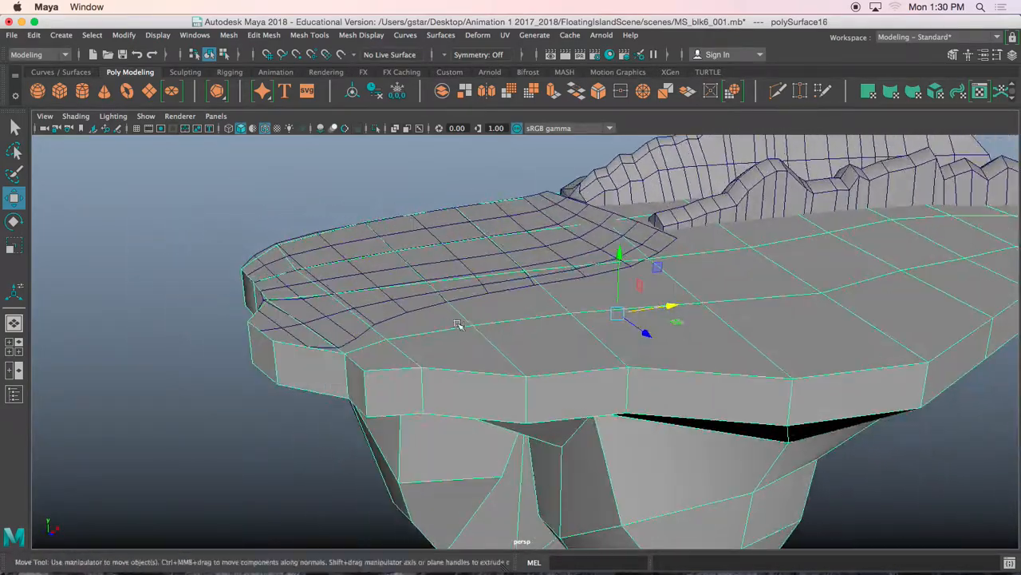
Step: Create a display layer from the selected island body and name it Island
click(1012, 54)
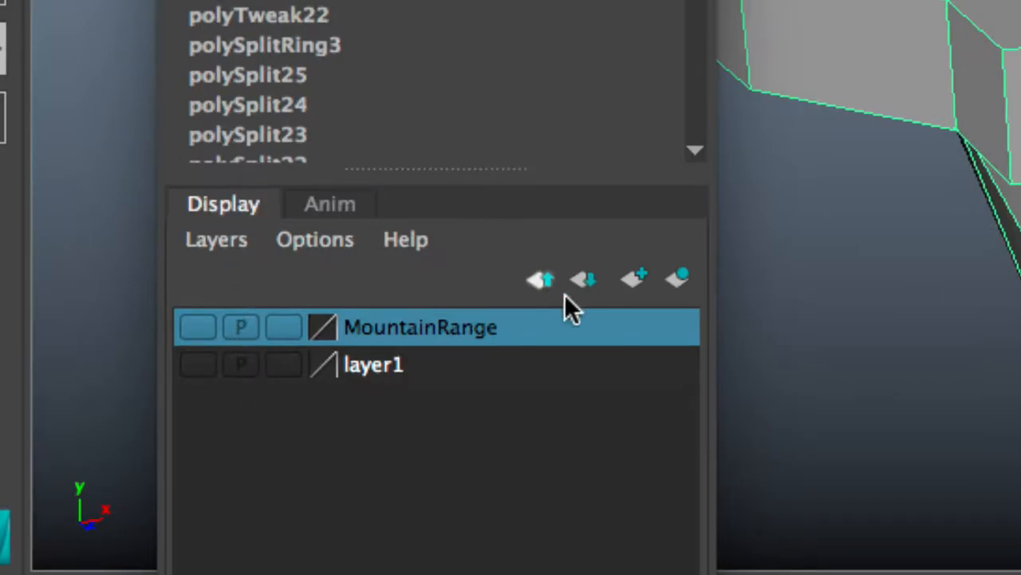
click(680, 277)
click(374, 332)
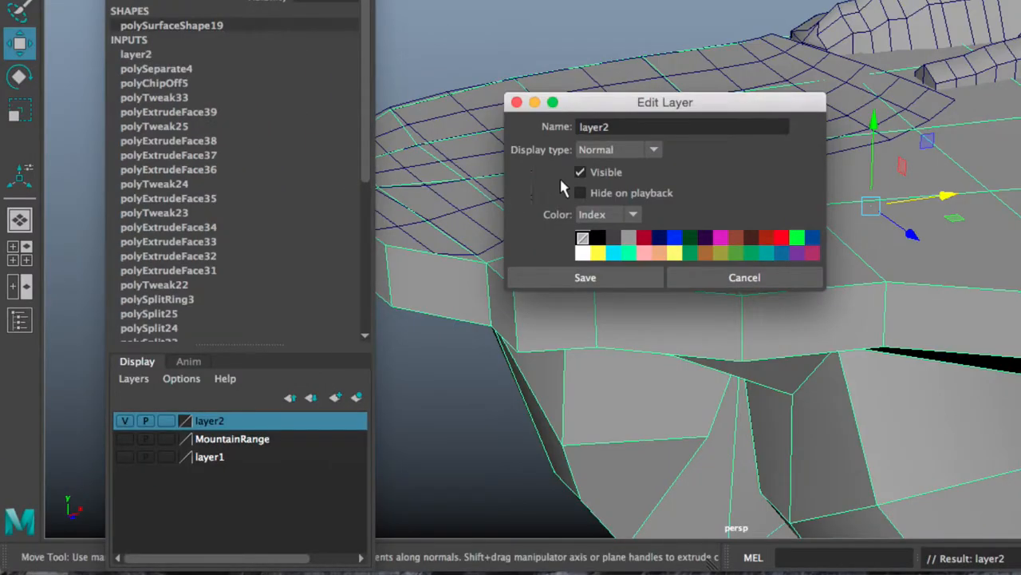
double_click(611, 130)
text(Island)
key(Return)
click(539, 276)
Step: Hide and show the Island layer to check its contents, and set the layer to reference display
click(125, 421)
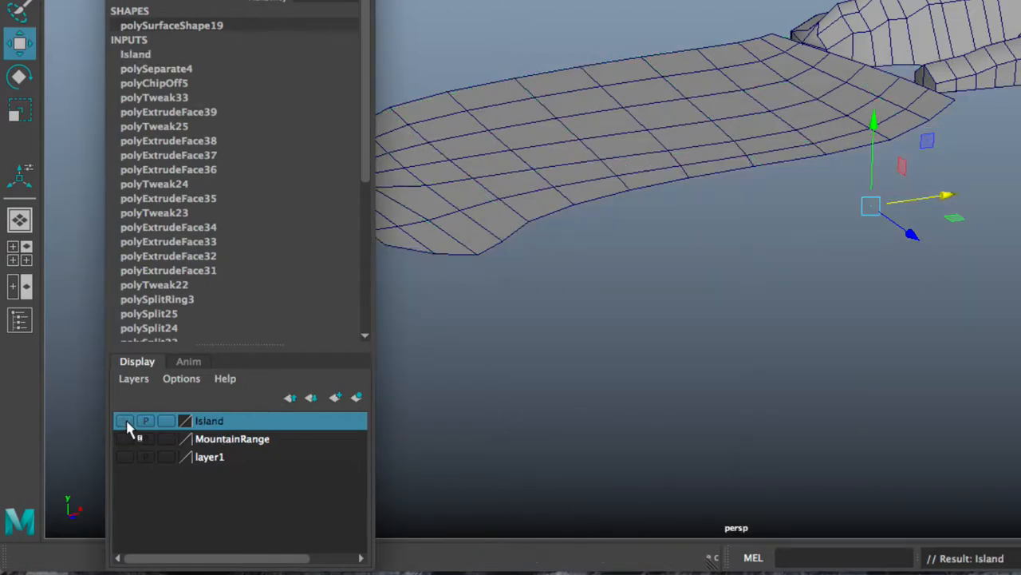
click(125, 421)
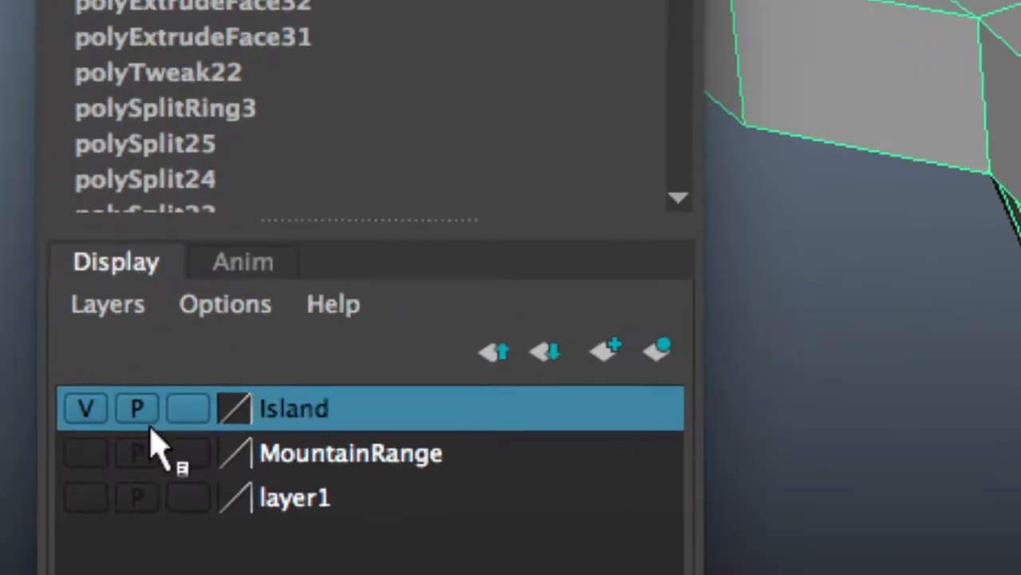
click(180, 408)
click(185, 410)
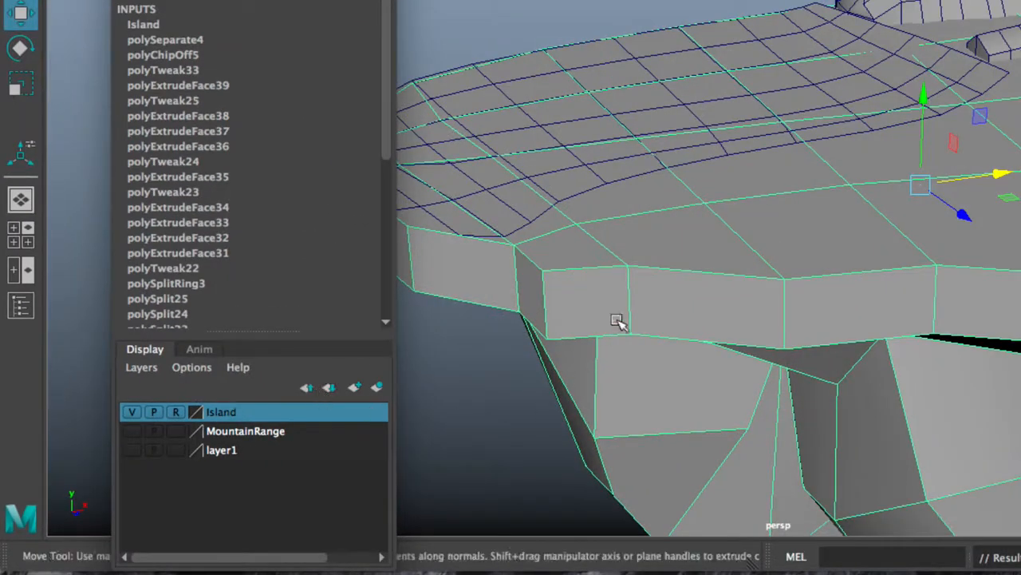
Step: Test selecting the referenced island, select the smoothed surface above it, and close the Channel Box / Layer Editor
click(634, 287)
drag(596, 242, 652, 317)
mouse_move(564, 204)
mouse_down()
mouse_move(602, 267)
mouse_move(602, 232)
mouse_up()
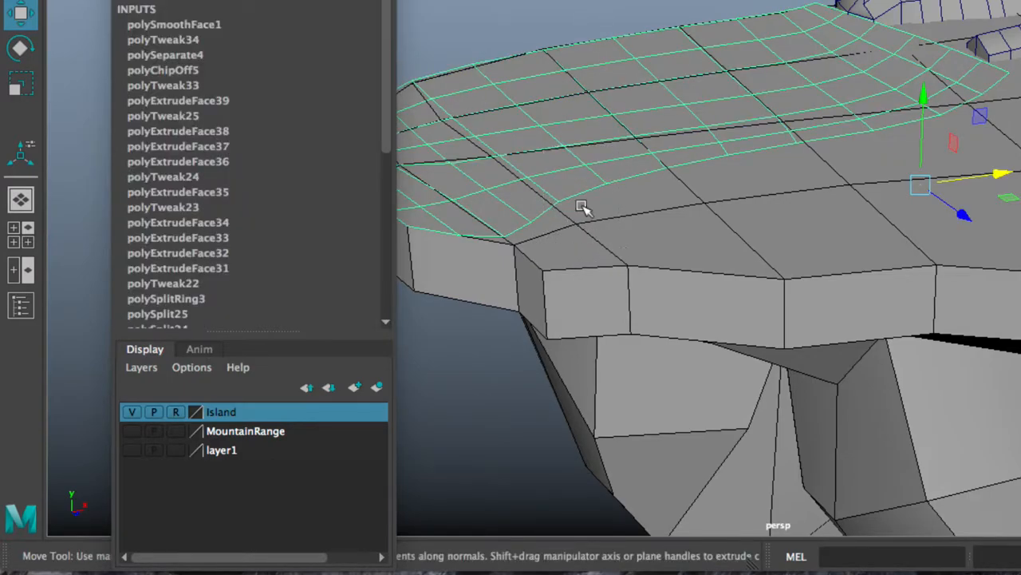
click(607, 217)
click(568, 162)
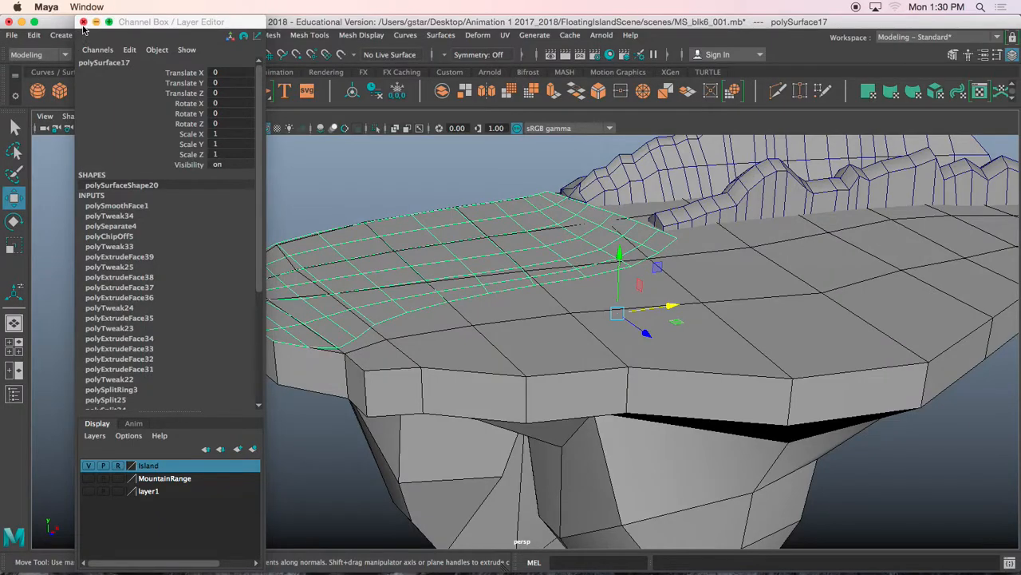
click(83, 23)
Step: Raise groups of vertices in the middle of the smoothed surface to form a first hill, using the smooth mesh preview
alt+drag(374, 254, 371, 283)
right_drag(385, 193, 322, 197)
alt+drag(383, 295, 437, 271)
scroll(415, 334, up, 2)
key(b)
click(423, 355)
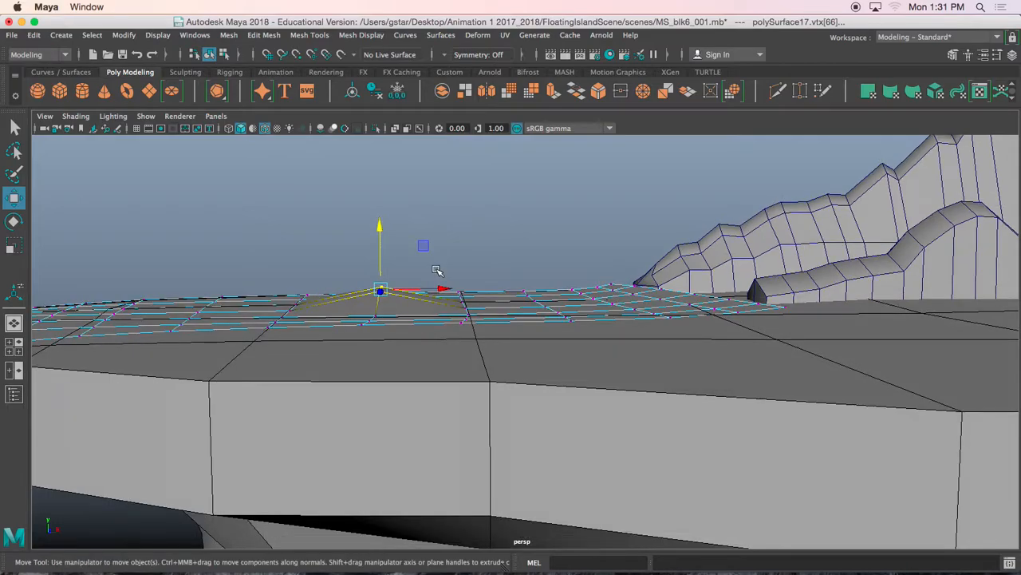
key(3)
alt+drag(385, 229, 459, 315)
drag(512, 353, 486, 233)
alt+drag(471, 296, 492, 317)
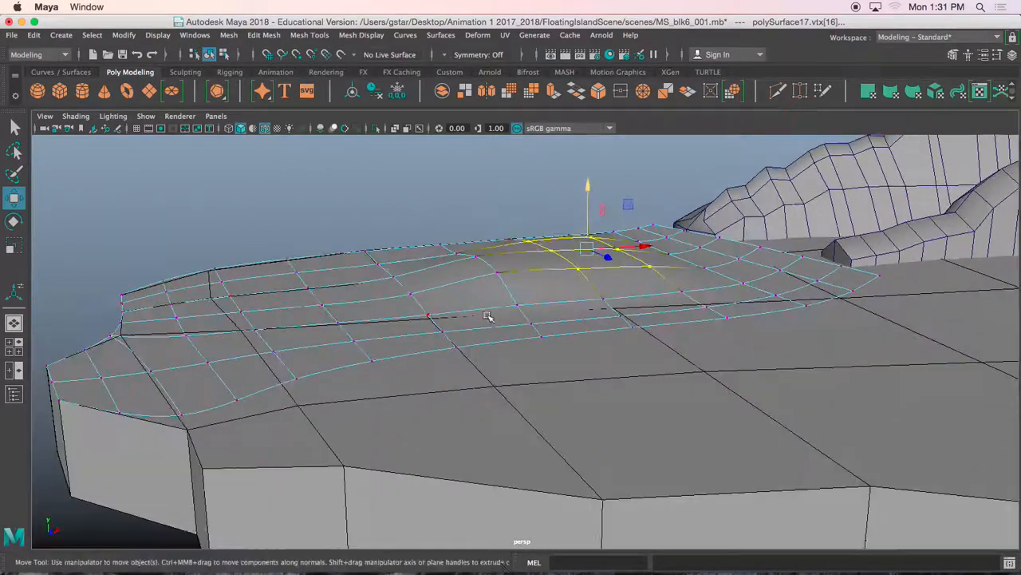
Step: Raise a row of vertices closer to the surface's outer end to form a second hill, and preview it smoothed
alt+drag(359, 285, 316, 304)
drag(319, 386, 320, 387)
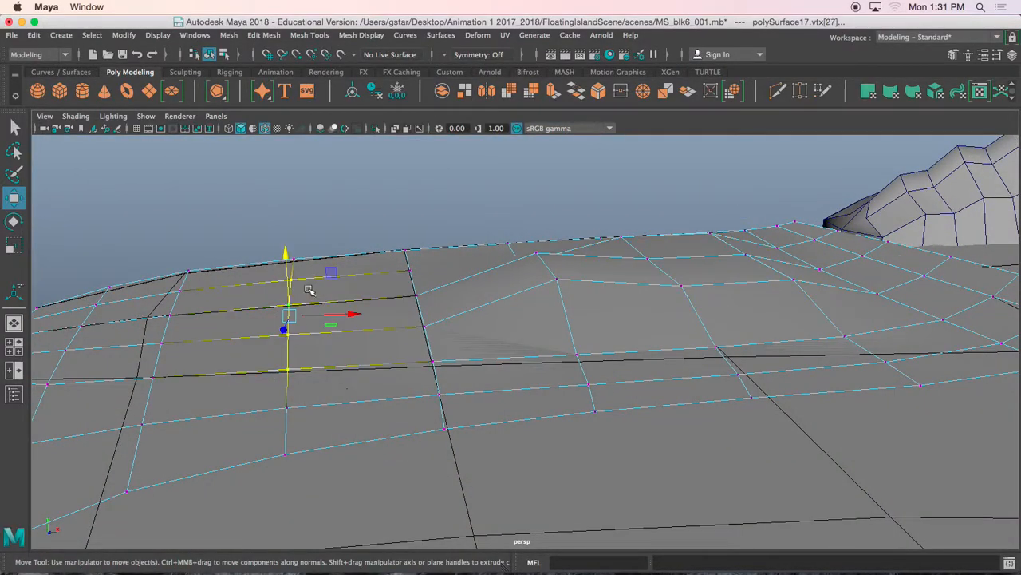
drag(286, 256, 322, 294)
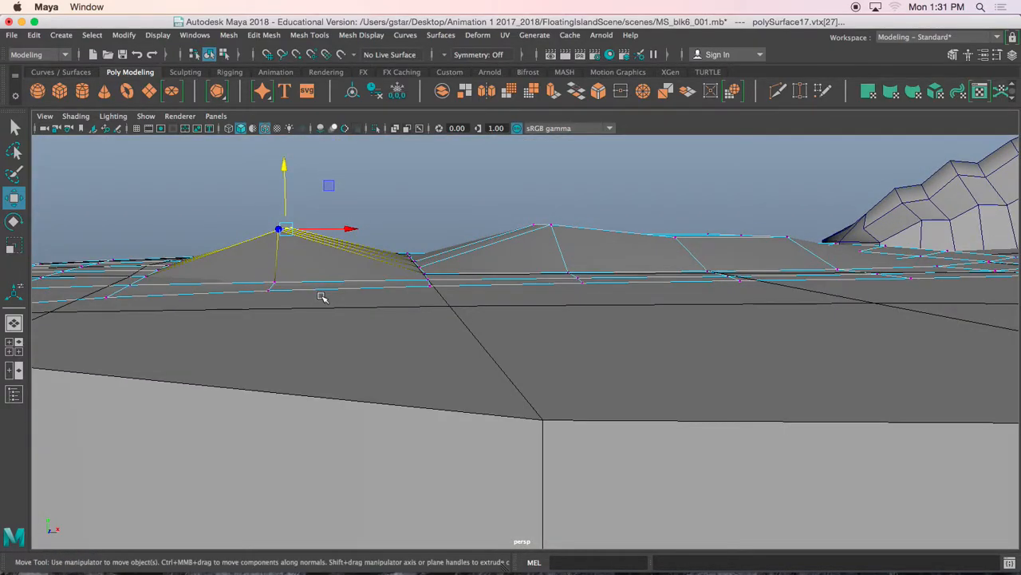
key(3)
Step: Adjust the heights of vertices along the surface's rear part to blend the hills into a rolling contour
mouse_move(397, 294)
alt+mouse_down()
mouse_move(392, 285)
mouse_move(392, 303)
mouse_move(388, 279)
alt+mouse_up()
drag(558, 300, 469, 214)
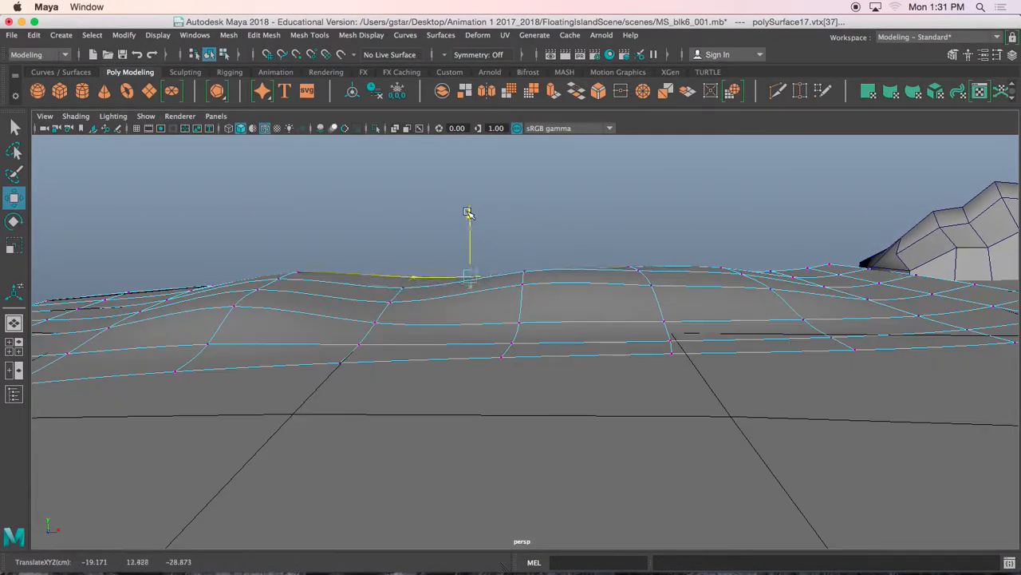
alt+middle_drag(638, 327, 543, 319)
alt+drag(543, 320, 519, 319)
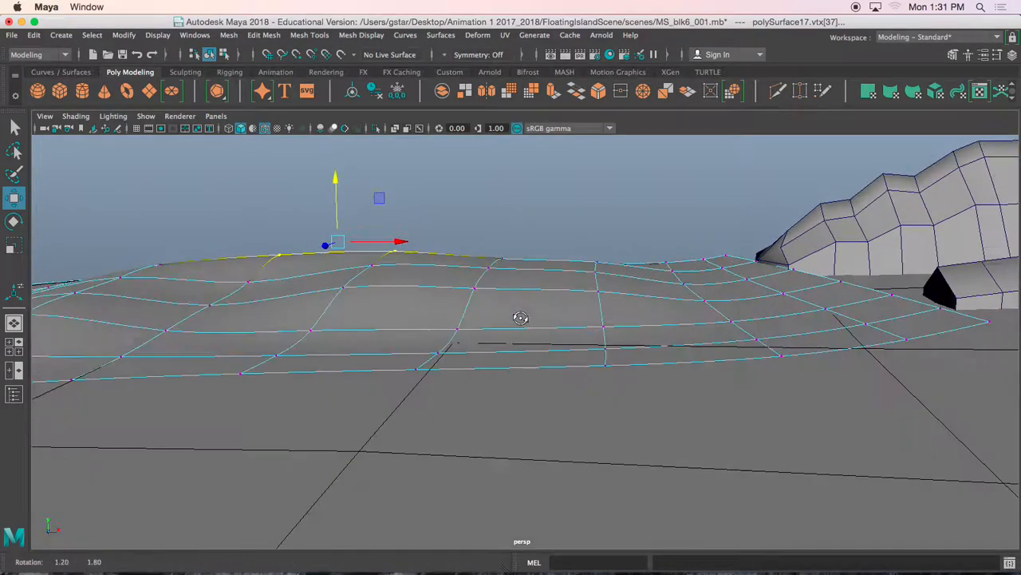
alt+middle_drag(638, 296, 564, 306)
alt+drag(591, 293, 593, 283)
alt+middle_drag(592, 282, 556, 293)
drag(553, 288, 588, 349)
drag(557, 268, 548, 287)
Step: Raise another group of vertices on the surface's inner half, and switch to the front view to compare with the red guide line
alt+middle_drag(595, 262, 552, 314)
alt+drag(551, 314, 484, 320)
drag(467, 277, 528, 344)
alt+drag(583, 351, 557, 319)
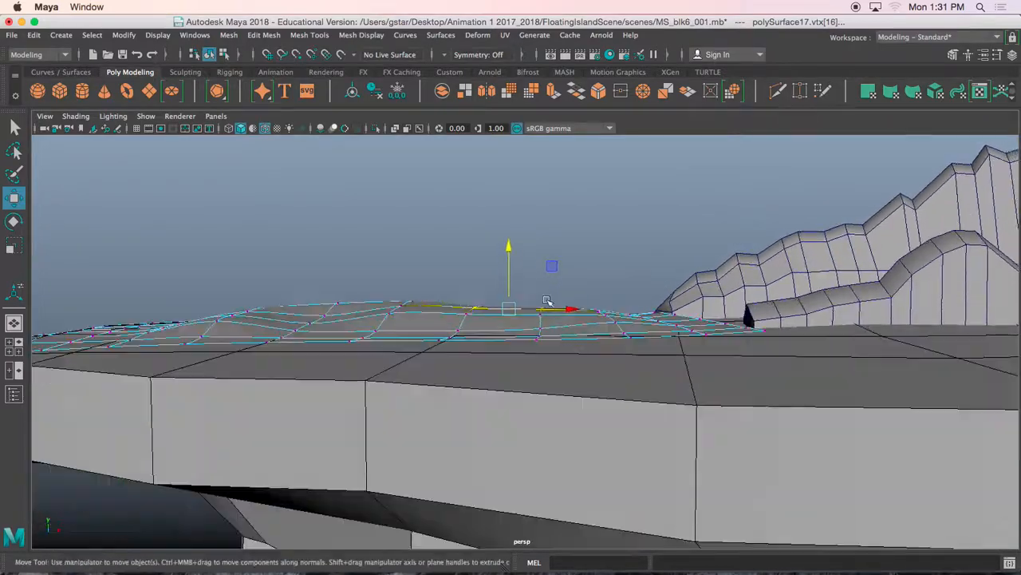
drag(511, 245, 507, 248)
alt+drag(502, 317, 451, 318)
key(space)
key(space)
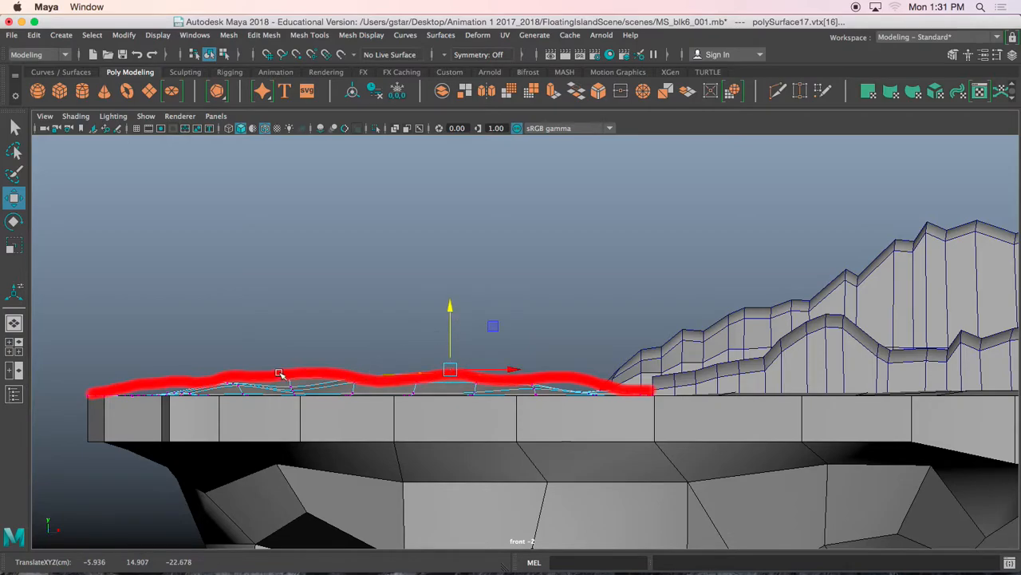
Step: Raise a group of vertices at the surface's outer end and compare their height with the red guide line in the front view
key(space)
key(space)
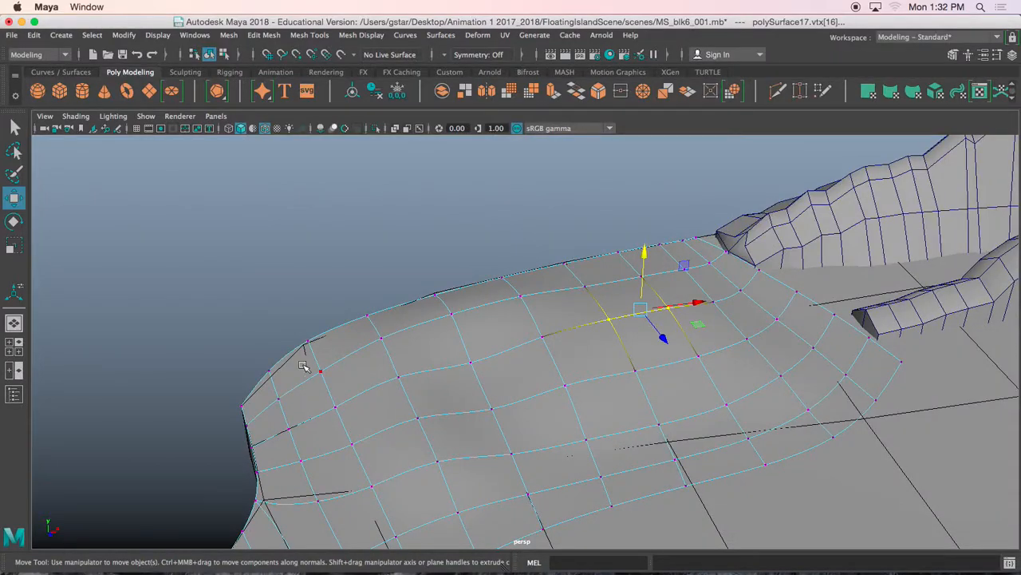
key(space)
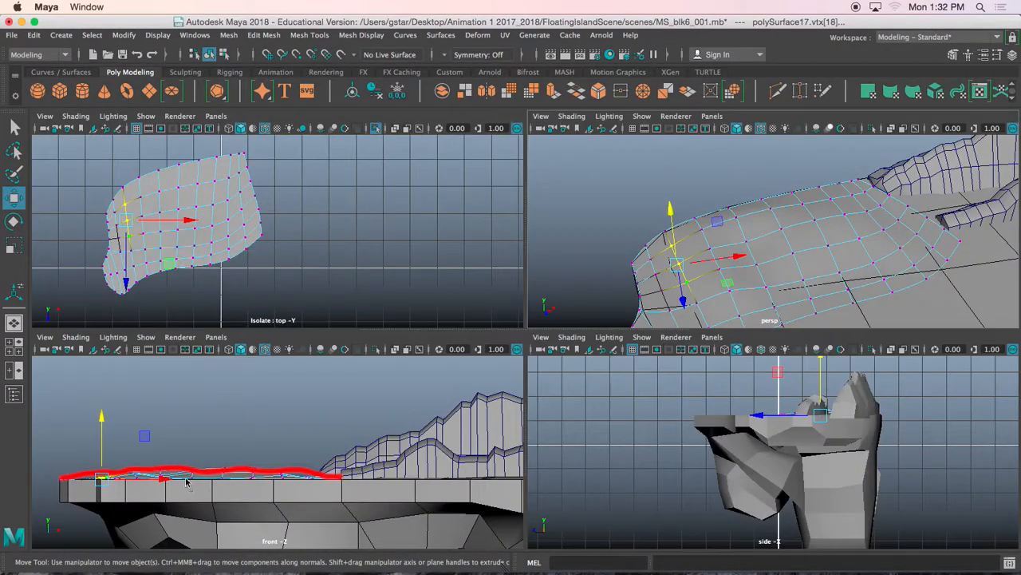
key(space)
drag(182, 339, 175, 325)
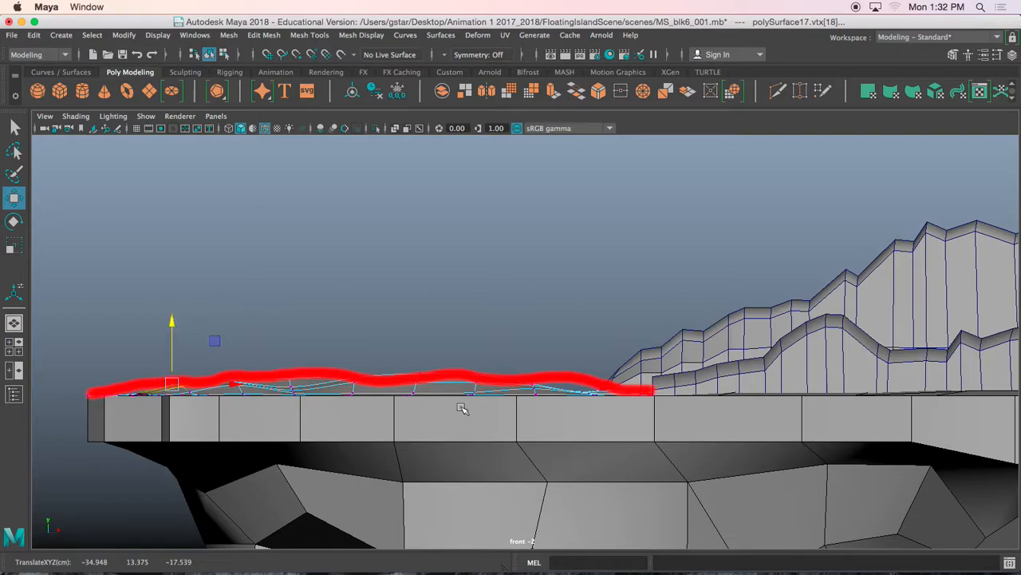
Step: Clear the red Grease Pencil guide from the front view and select the hill surface in object mode
click(118, 128)
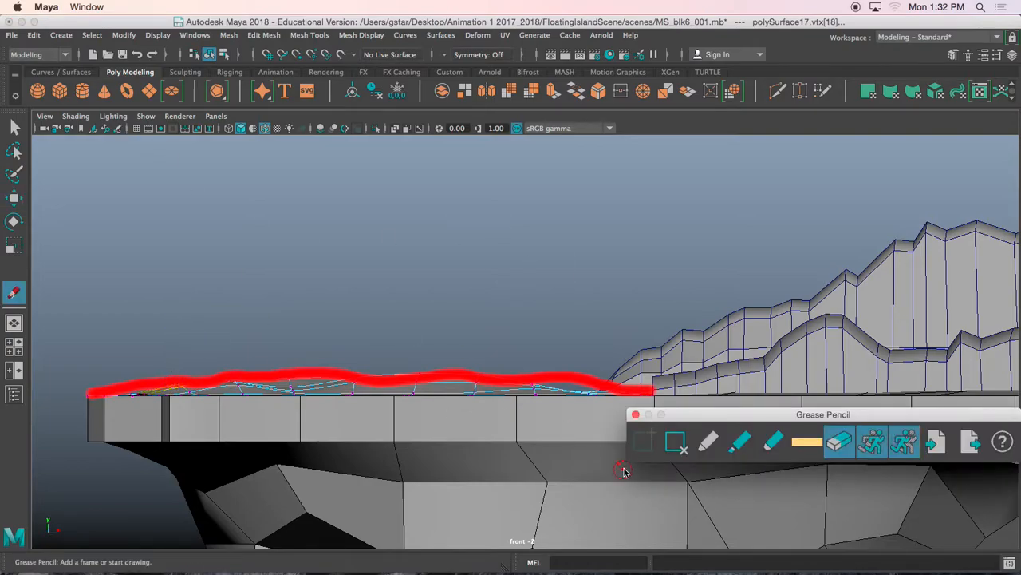
click(636, 415)
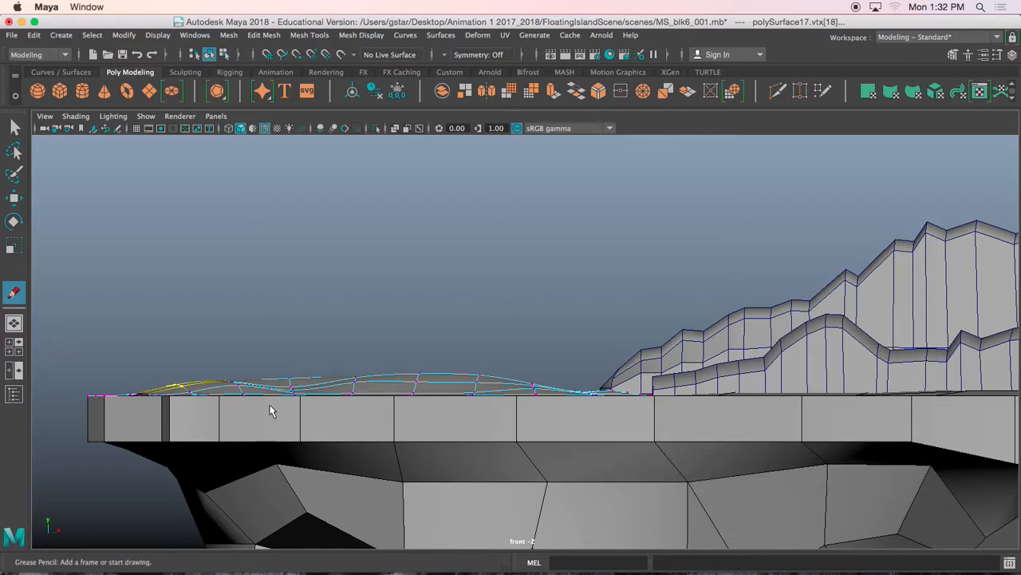
key(w)
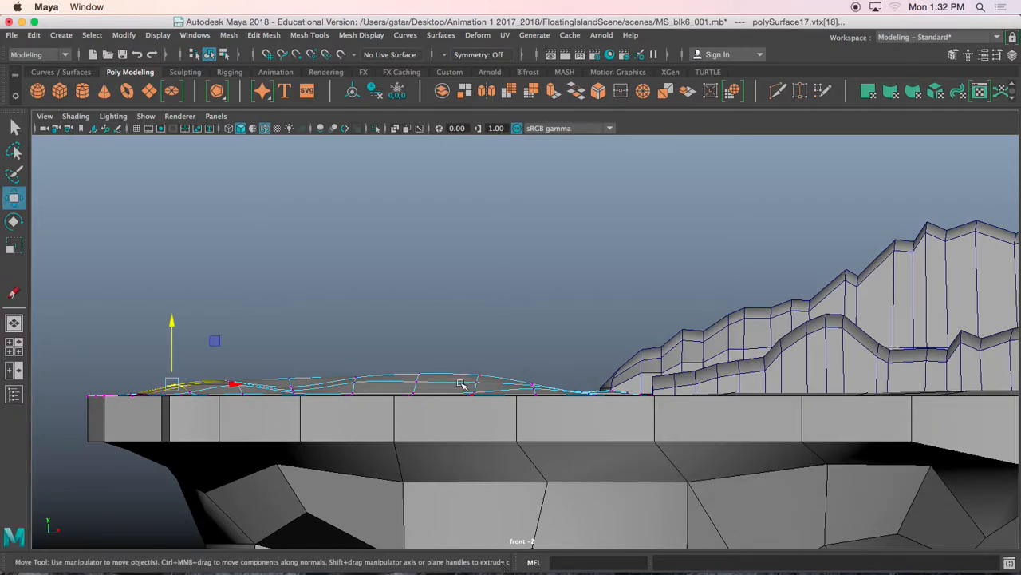
right_drag(454, 204, 517, 174)
click(423, 377)
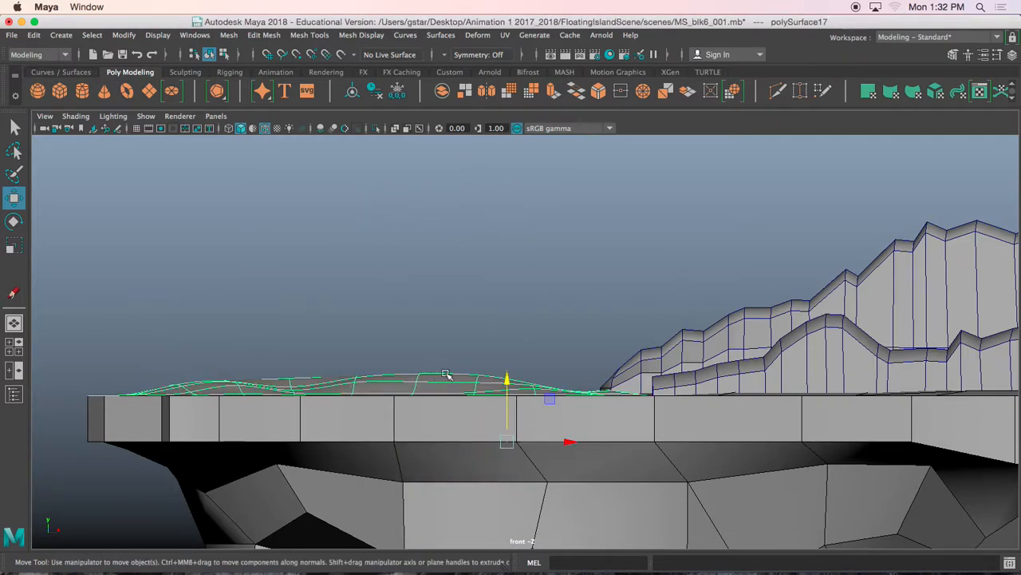
click(118, 128)
click(643, 439)
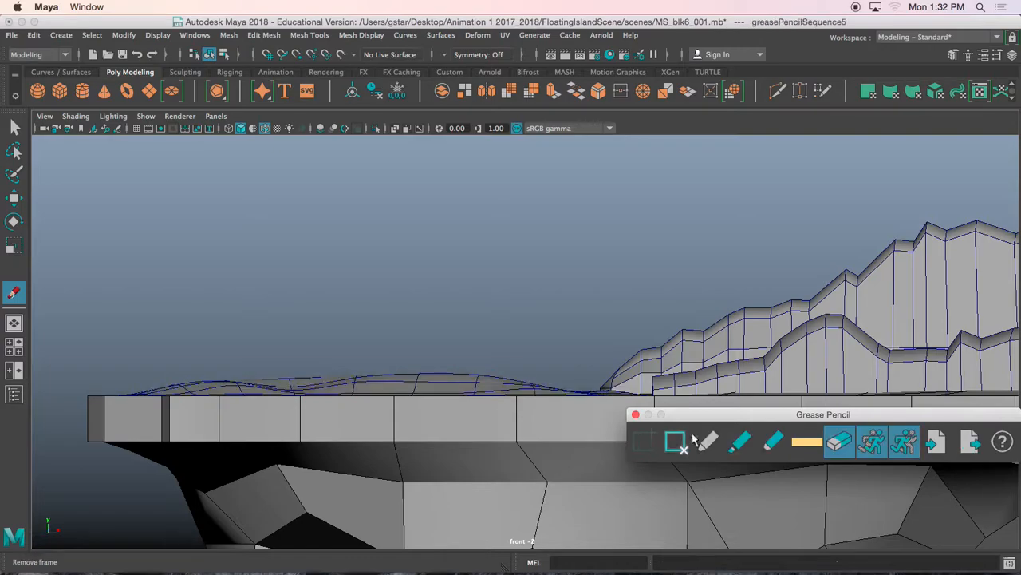
click(804, 441)
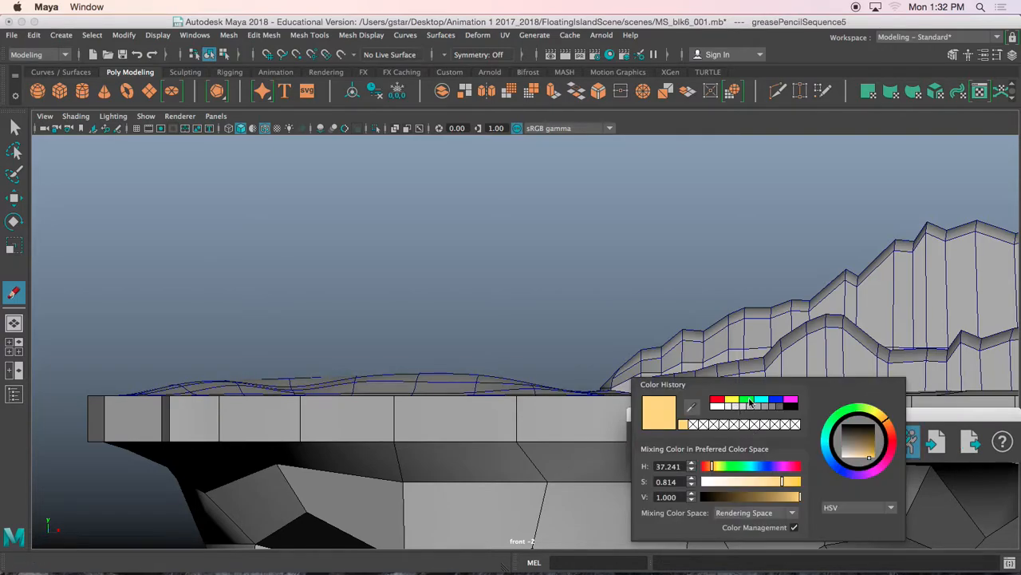
click(748, 401)
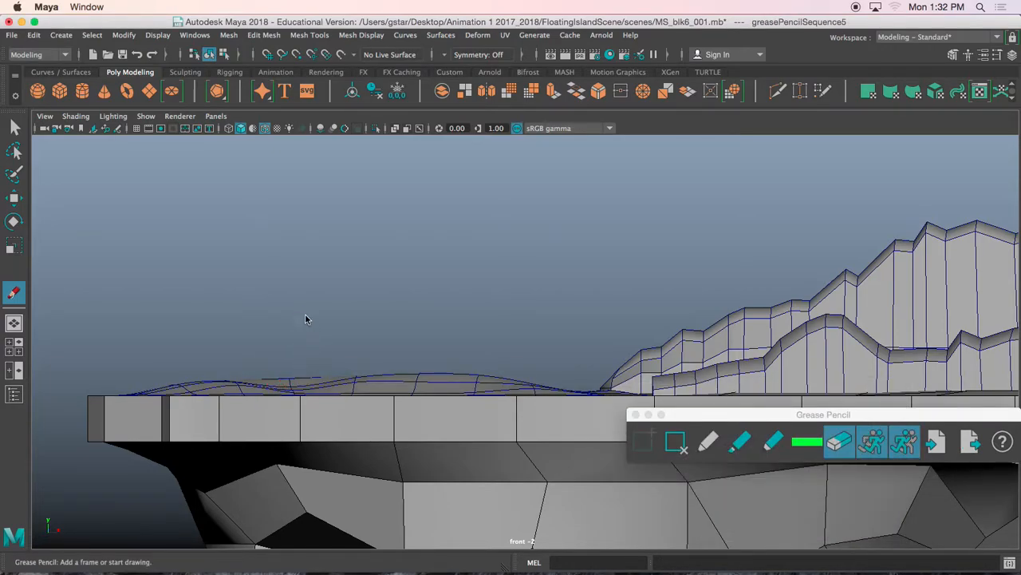
click(144, 117)
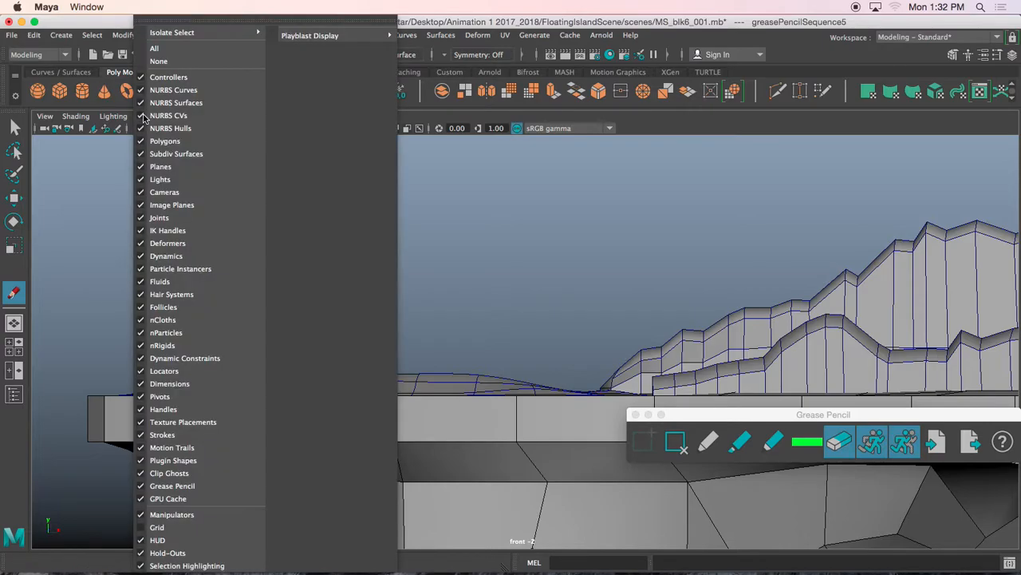
click(482, 199)
click(675, 442)
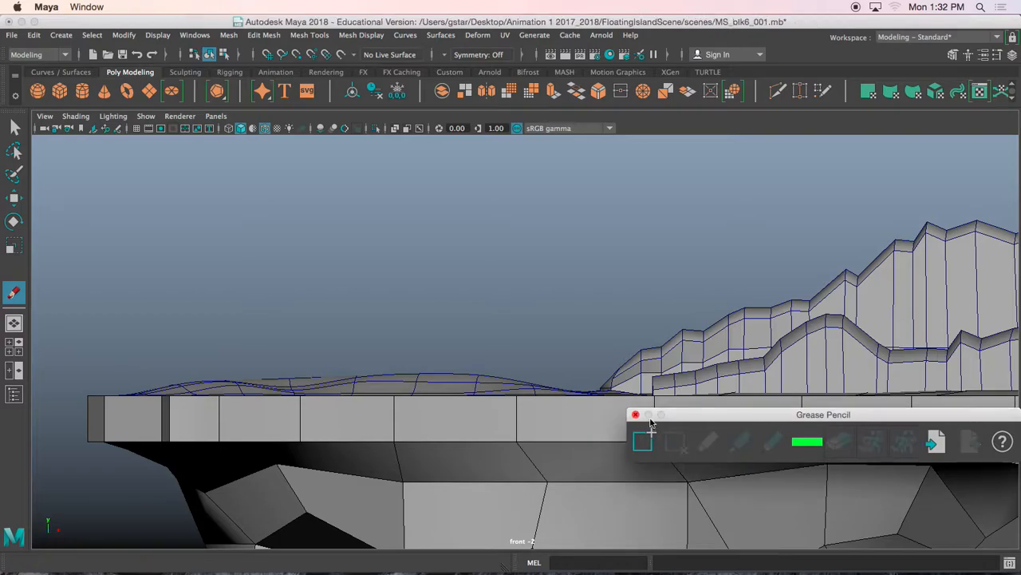
click(635, 414)
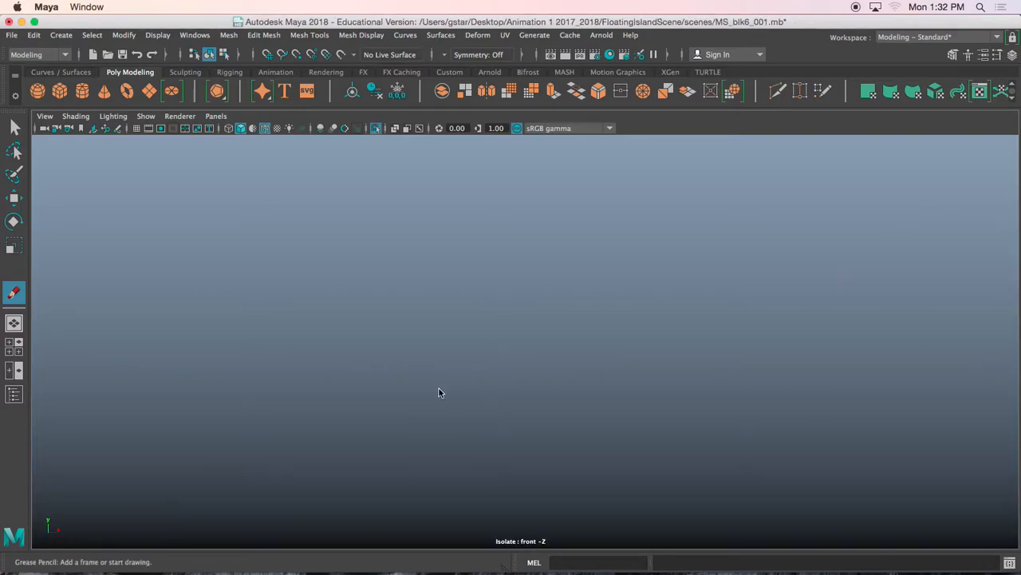
Step: In the perspective view, select groups of the hill surface's vertices and adjust their heights toward the end near the mountains
key(space)
key(space)
alt+drag(588, 335, 410, 282)
click(519, 338)
right_drag(410, 283, 364, 285)
mouse_move(364, 284)
alt+mouse_down()
mouse_move(392, 313)
mouse_move(340, 287)
mouse_move(360, 314)
mouse_move(366, 287)
alt+mouse_up()
scroll(359, 315, up, 3)
drag(455, 367, 374, 253)
alt+drag(401, 342, 412, 356)
drag(465, 323, 423, 350)
scroll(464, 317, down, 3)
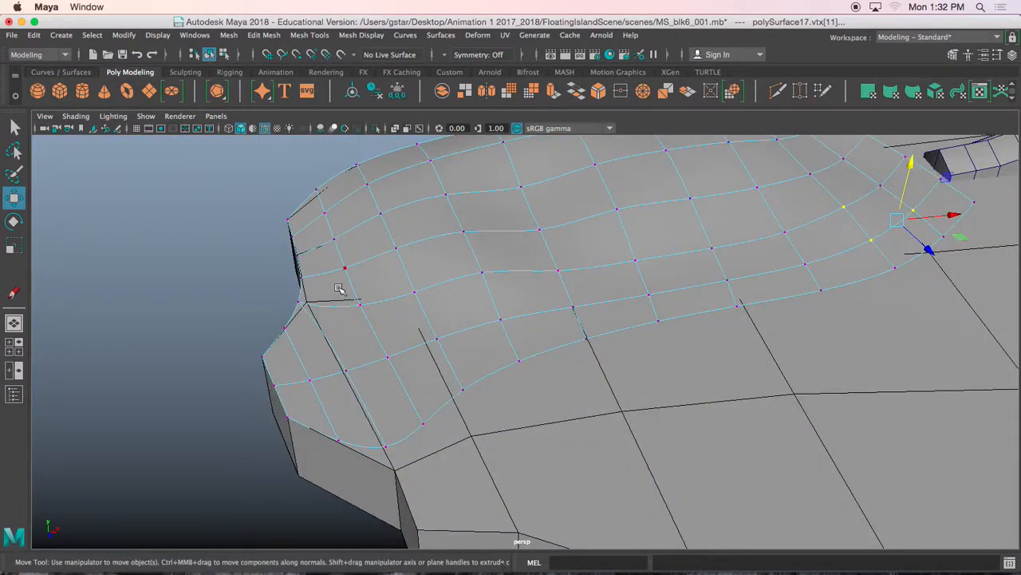
Step: Raise vertex groups and single vertices around the surface's outer end and toward its middle to even out the slope
drag(404, 385, 404, 385)
drag(359, 280, 359, 281)
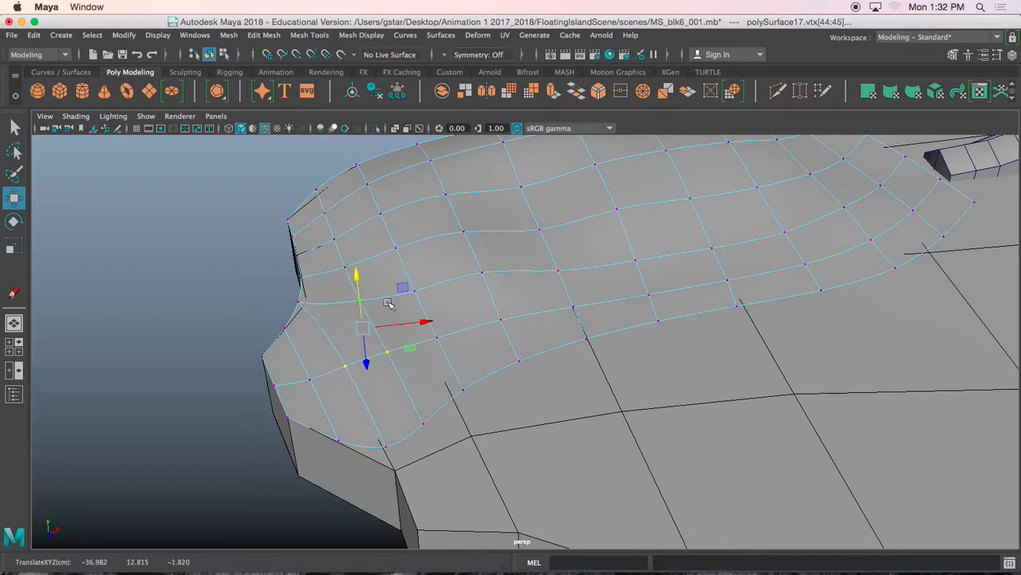
click(447, 338)
alt+middle_drag(408, 298, 436, 327)
click(344, 339)
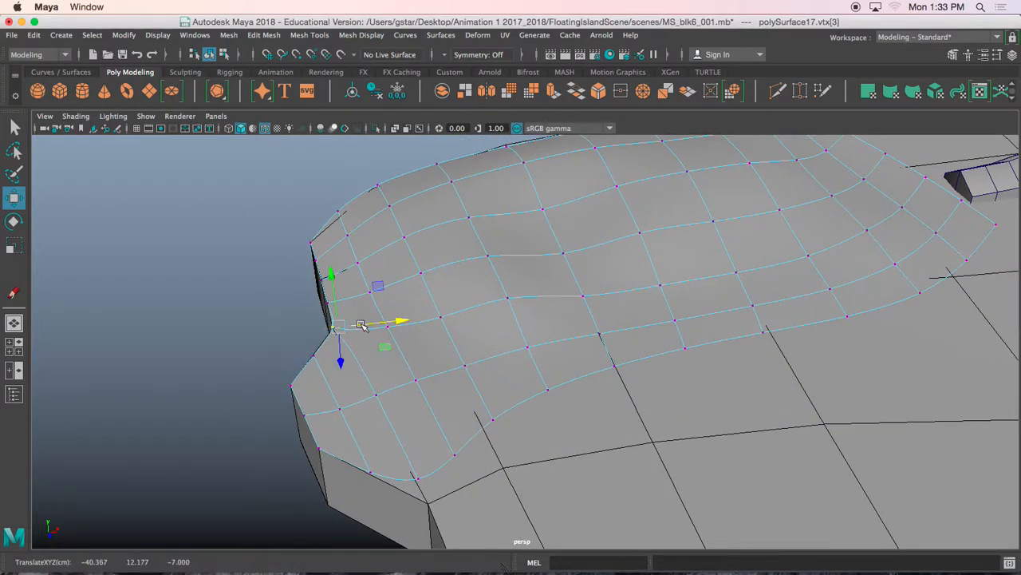
click(348, 234)
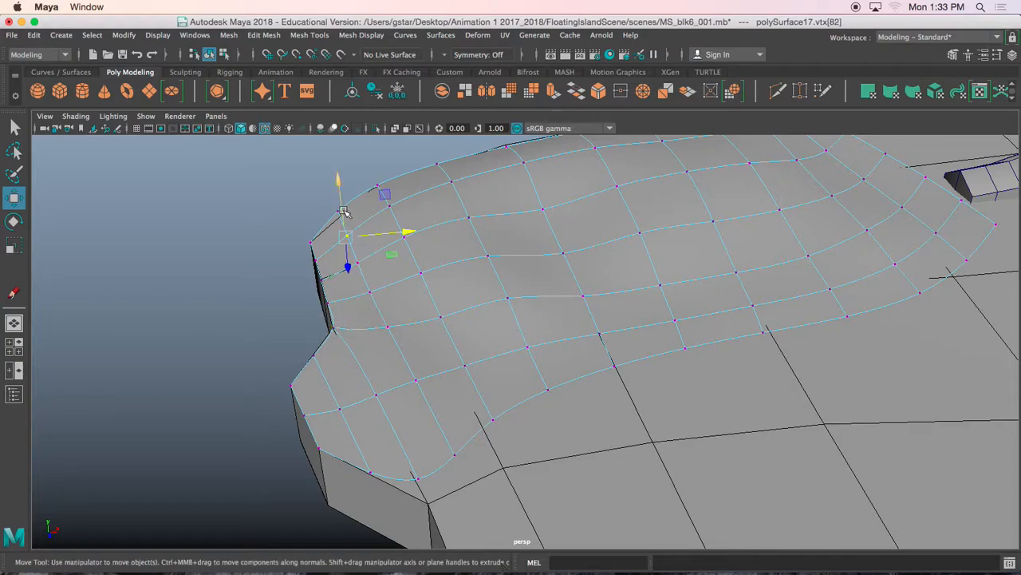
alt+drag(447, 391, 454, 313)
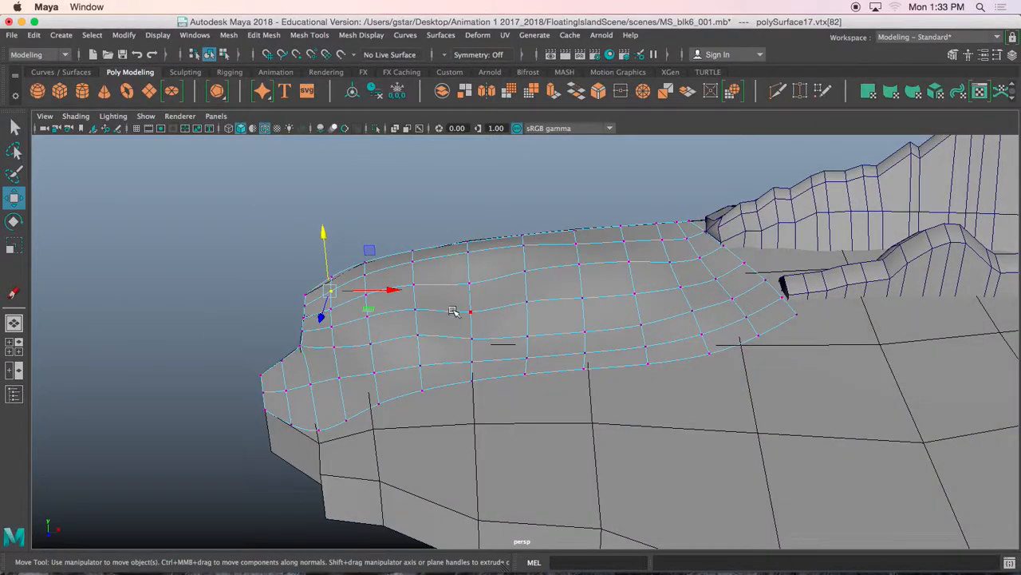
drag(545, 362, 545, 361)
drag(499, 310, 529, 280)
Step: Return the hill surface to object mode, apply Mesh Smooth to it, and deselect it
right_drag(570, 263, 586, 248)
right_drag(611, 174, 611, 175)
alt+drag(594, 269, 561, 253)
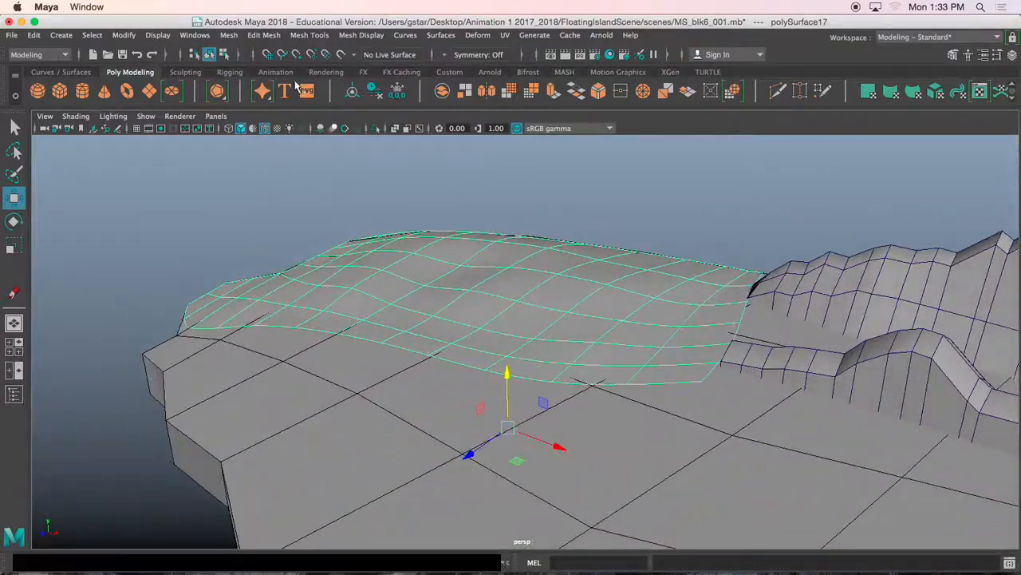
click(230, 35)
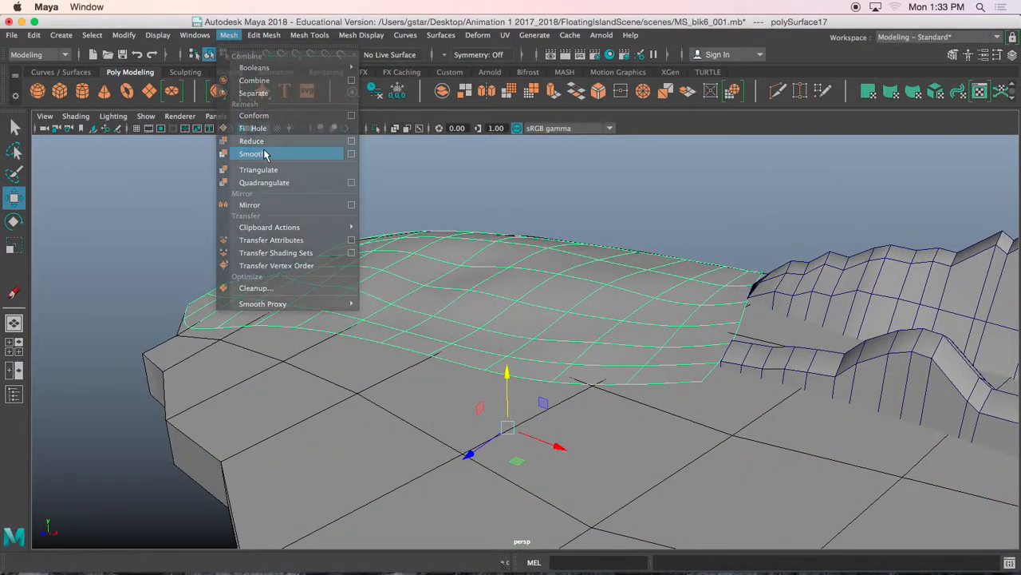
click(266, 151)
alt+drag(508, 329, 514, 285)
click(545, 222)
Step: Select four vertices in the middle of the smoothed surface and raise them with soft selection turned on
scroll(514, 291, up, 3)
right_drag(512, 193, 451, 194)
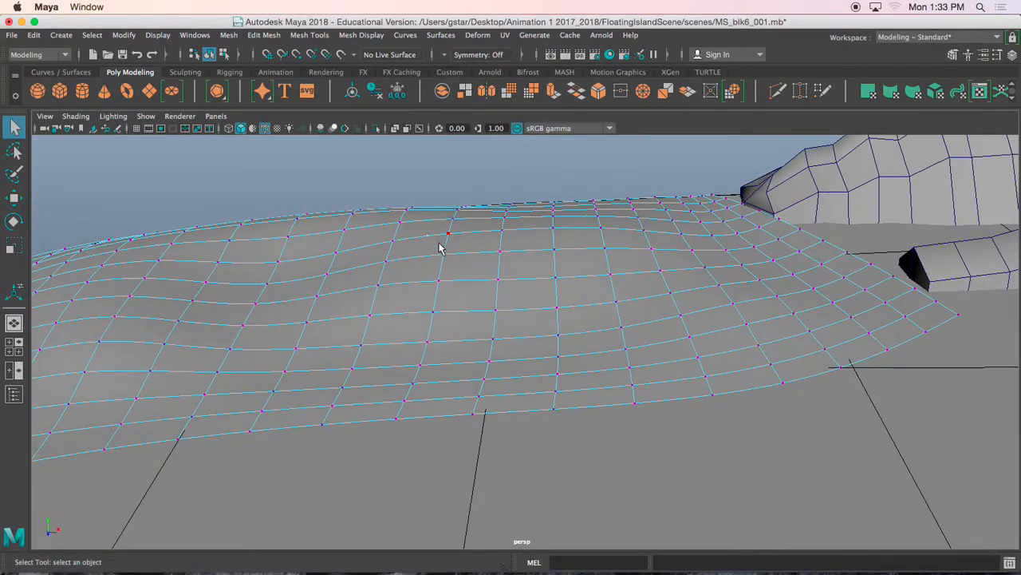
drag(534, 301, 534, 302)
alt+drag(534, 302, 539, 298)
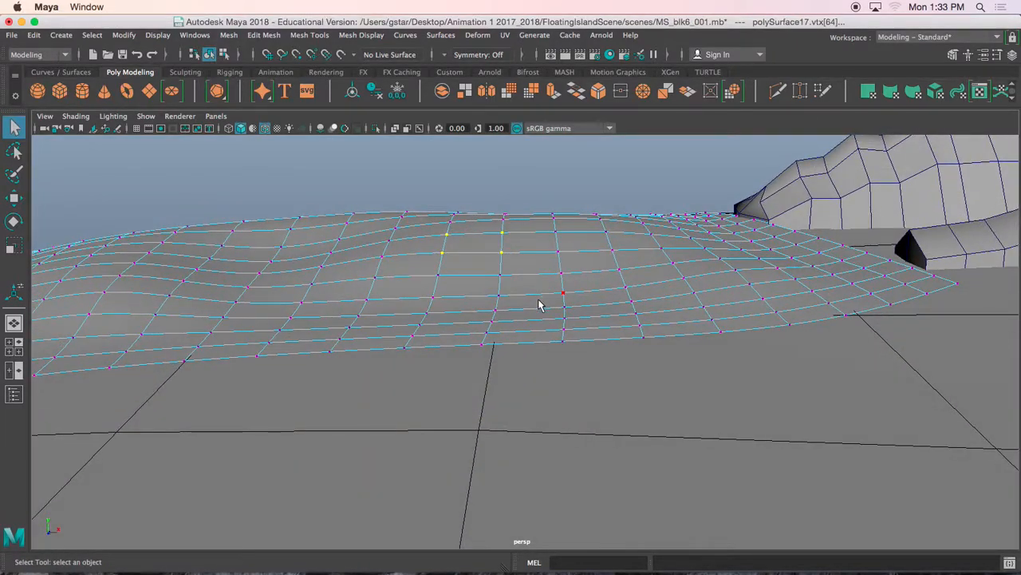
key(w)
alt+drag(508, 247, 515, 272)
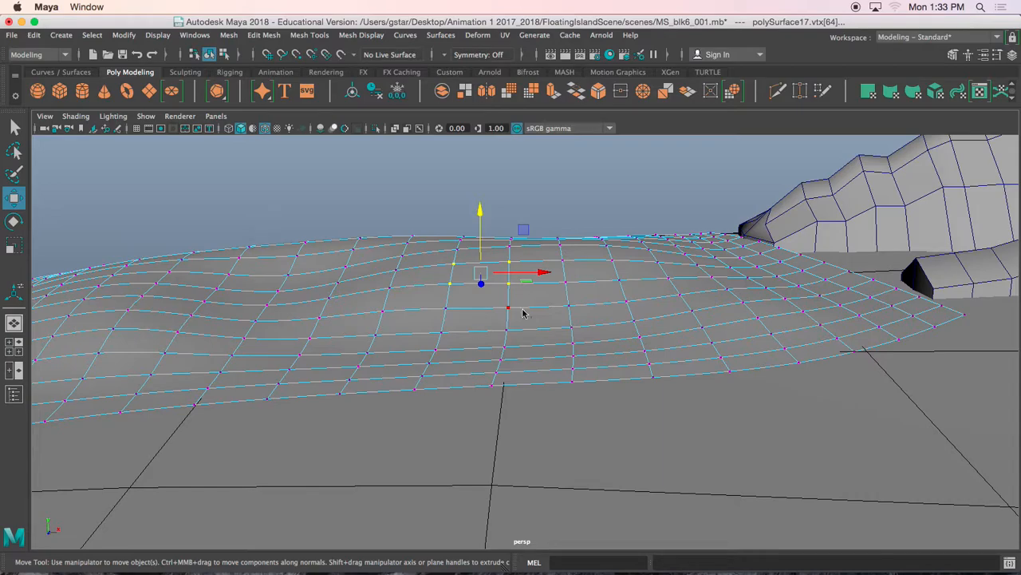
key(b)
alt+drag(495, 279, 507, 275)
drag(501, 219, 501, 223)
Step: Raise further vertex patches near the front edge and toward the mountain end as soft hills
alt+drag(519, 276, 558, 325)
drag(650, 343, 615, 323)
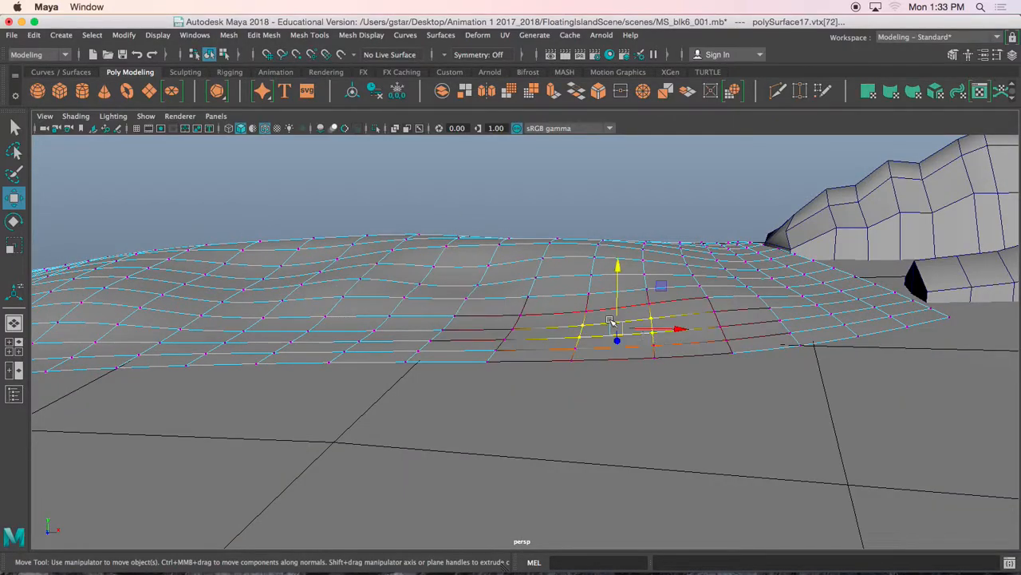
drag(620, 274, 712, 282)
alt+drag(717, 296, 735, 278)
drag(733, 203, 732, 193)
scroll(719, 340, down, 3)
alt+drag(719, 340, 747, 341)
scroll(732, 372, up, 3)
Step: Pull the surface's edge vertices closer to the mountain bases, then reposition the vertices down to its front corner
drag(721, 303, 775, 380)
alt+middle_drag(782, 388, 686, 359)
drag(706, 318, 716, 317)
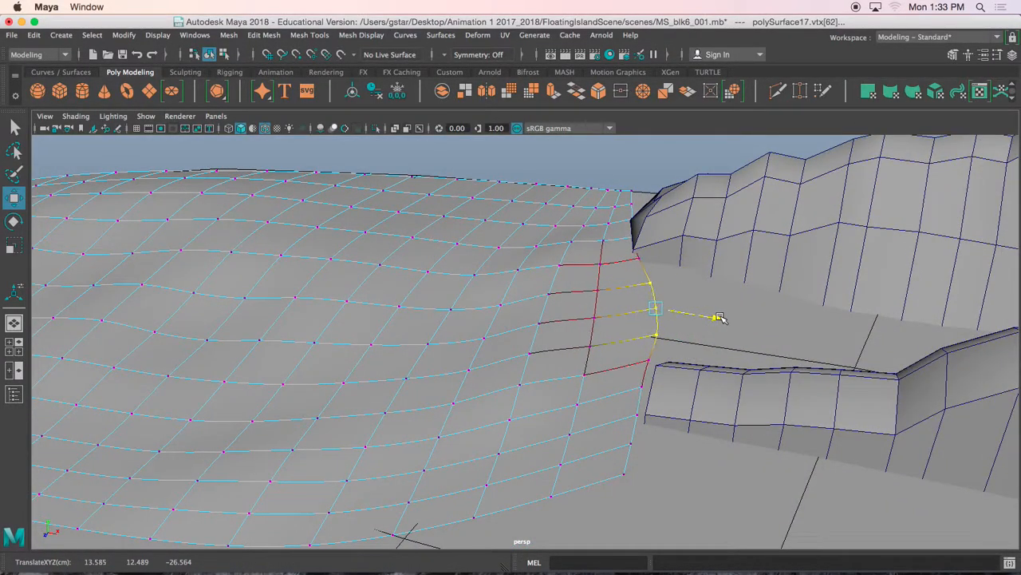
click(651, 365)
drag(684, 366, 694, 368)
click(649, 421)
click(635, 490)
drag(644, 482, 591, 506)
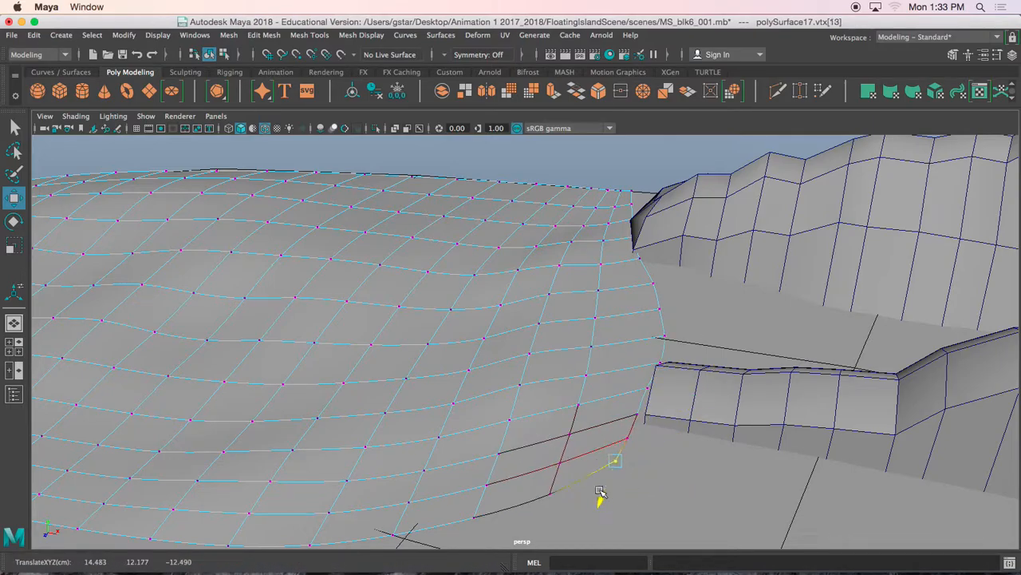
Step: Adjust the remaining vertices beside the mountain bases, raise another patch, then return to object mode and deselect the surface
shift+drag(610, 407, 473, 330)
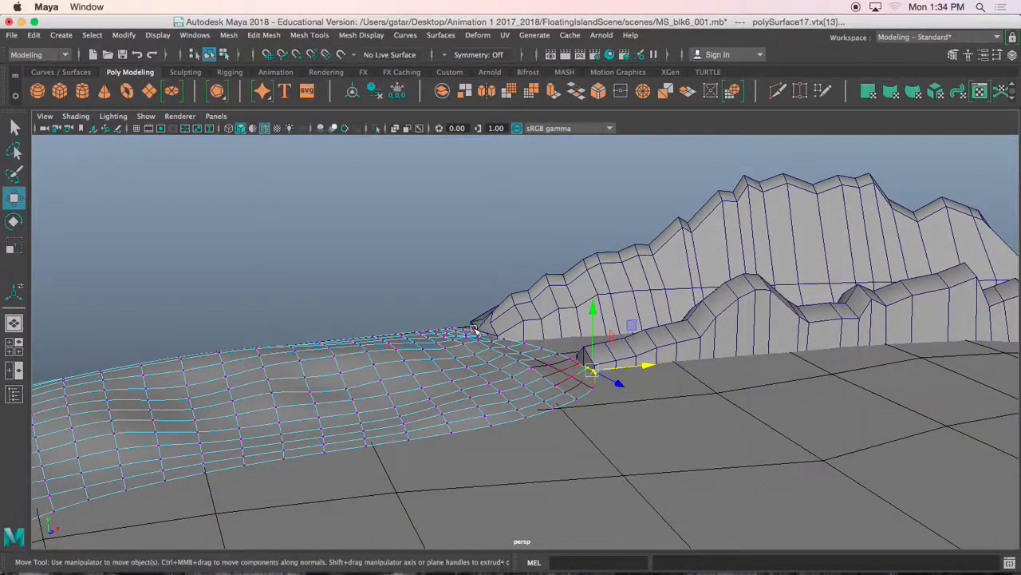
alt+drag(559, 387, 600, 266)
drag(322, 389, 310, 353)
right_drag(440, 200, 496, 176)
alt+drag(487, 263, 545, 265)
click(529, 226)
alt+middle_drag(600, 249, 500, 292)
alt+drag(522, 302, 411, 224)
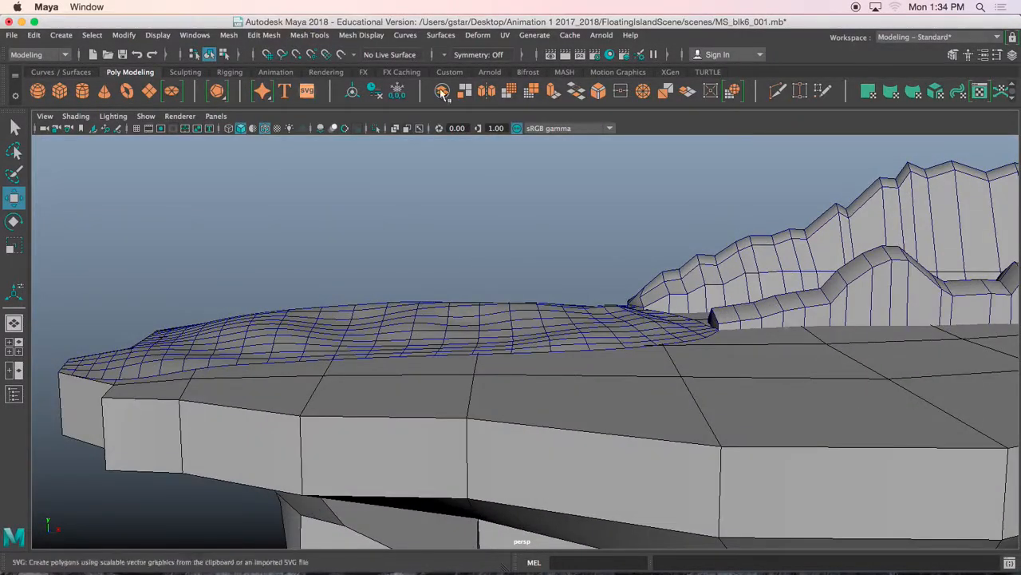